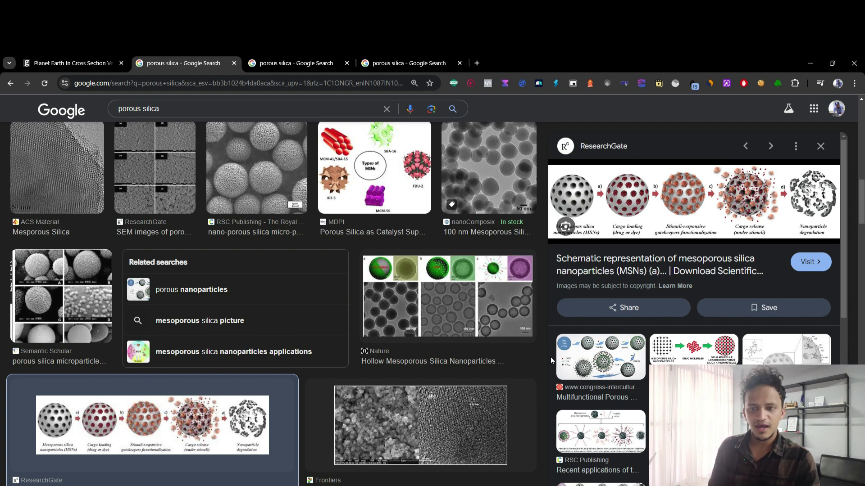
- Browse the porous silica image results for reference pictures of the particles
{"action": "scroll", "coordinate": [380, 396], "scroll_direction": "down", "scroll_amount": 4}
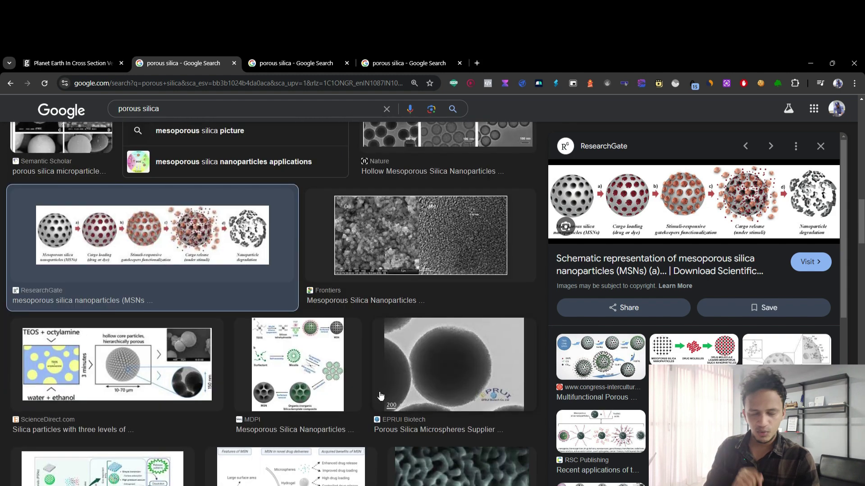
{"action": "scroll", "coordinate": [381, 396], "scroll_direction": "down", "scroll_amount": 8}
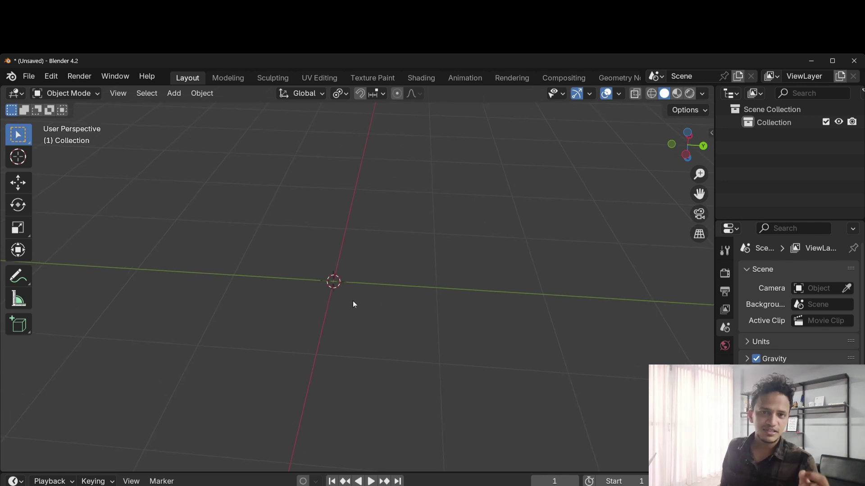
- Switch to Blender and add an ico sphere to the empty scene
{"action": "key", "text": "shift+a"}
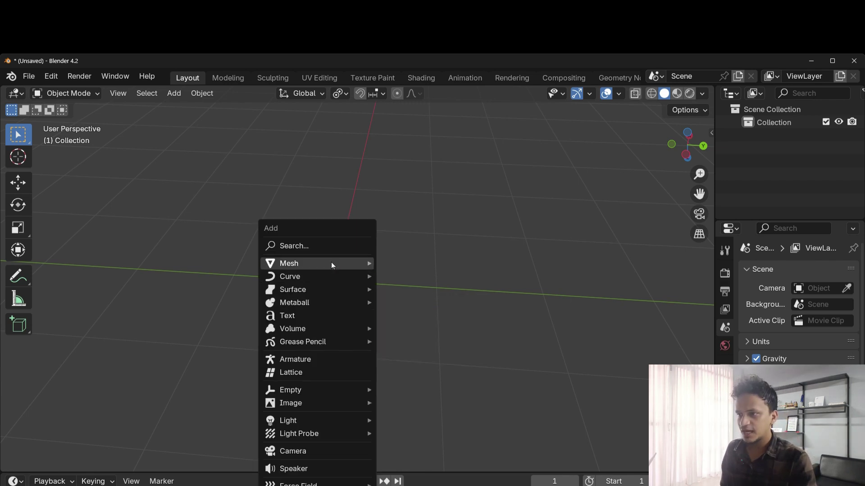
{"action": "left_click", "coordinate": [331, 262]}
{"action": "left_click", "coordinate": [431, 315]}
- Add a UV sphere and move it about 2.47 m along Y so it sits beside the ico sphere
{"action": "key", "text": "shift+a"}
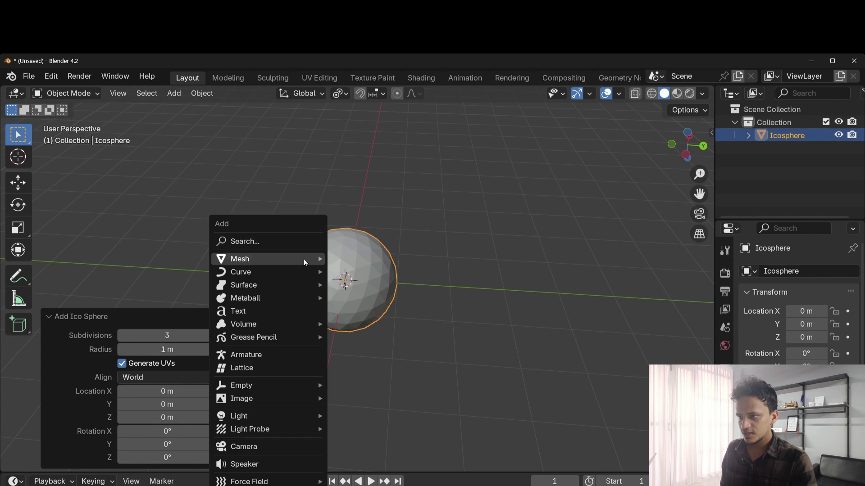
{"action": "left_click", "coordinate": [294, 259]}
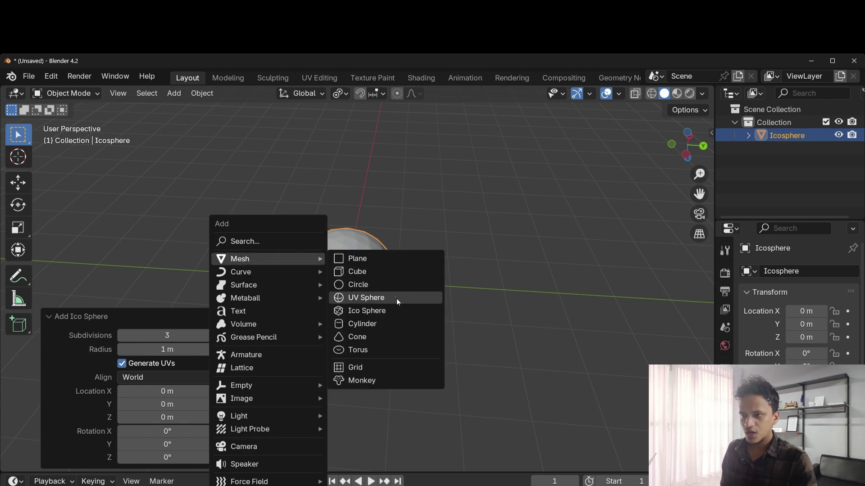
{"action": "left_click", "coordinate": [395, 297]}
{"action": "left_click", "coordinate": [18, 185]}
{"action": "left_click_drag", "start_coordinate": [398, 282], "coordinate": [552, 292]}
- Compare the face layout of the ico sphere and the UV sphere from several angles
{"action": "scroll", "coordinate": [501, 336], "scroll_direction": "up", "scroll_amount": 3}
{"action": "middle_click_drag", "start_coordinate": [510, 353], "coordinate": [498, 268]}
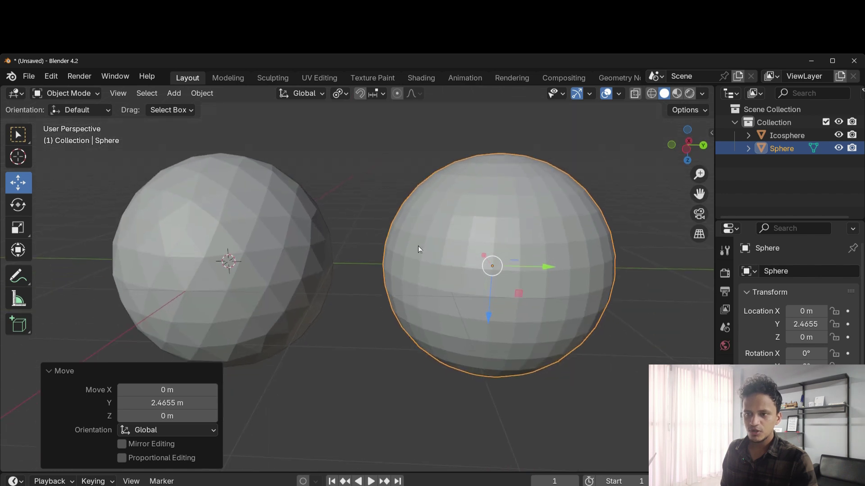
{"action": "scroll", "coordinate": [564, 318], "scroll_direction": "down", "scroll_amount": 2}
{"action": "middle_click_drag", "start_coordinate": [564, 318], "coordinate": [546, 321]}
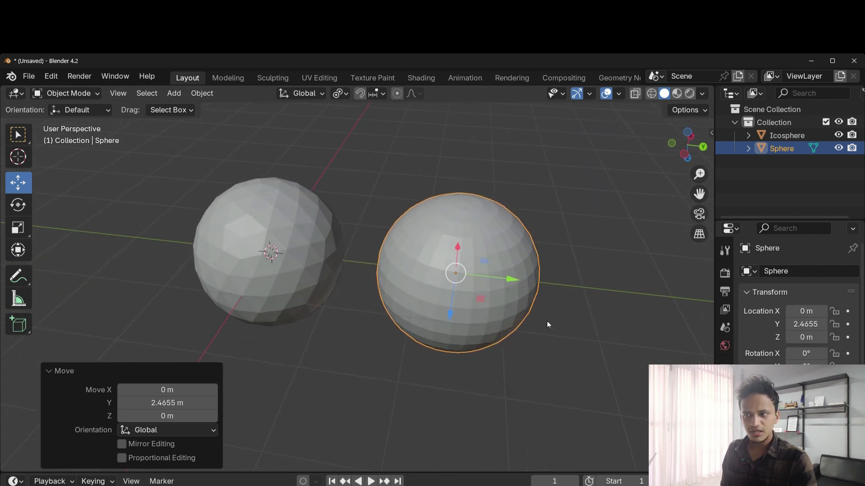
{"action": "left_click", "coordinate": [255, 236]}
{"action": "middle_click_drag", "start_coordinate": [172, 311], "coordinate": [313, 296]}
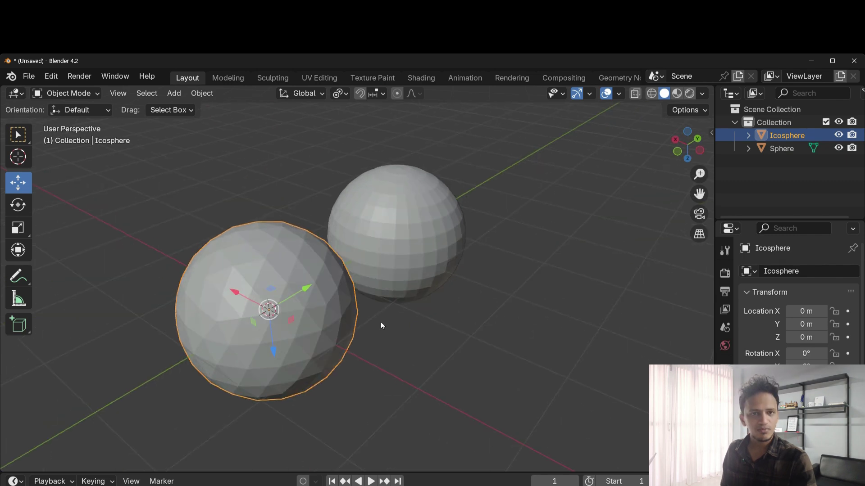
{"action": "middle_click_drag", "start_coordinate": [380, 322], "coordinate": [282, 310]}
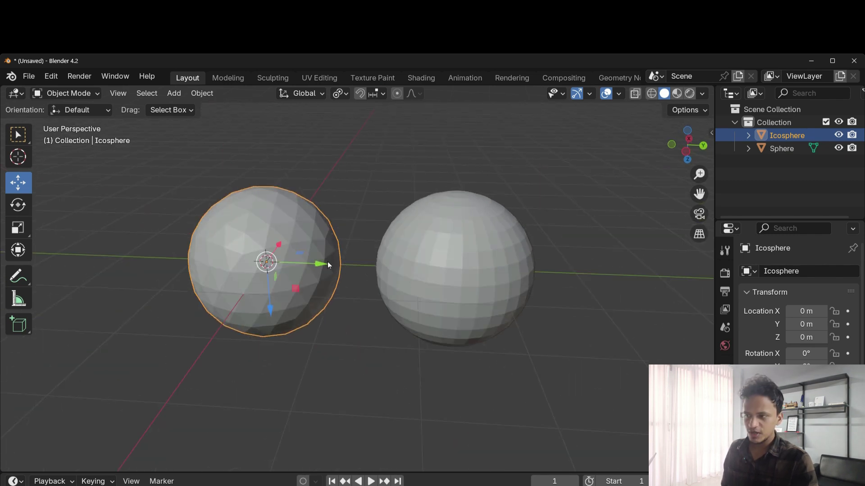
- Delete both the UV sphere and the ico sphere from the scene
{"action": "left_click", "coordinate": [441, 264]}
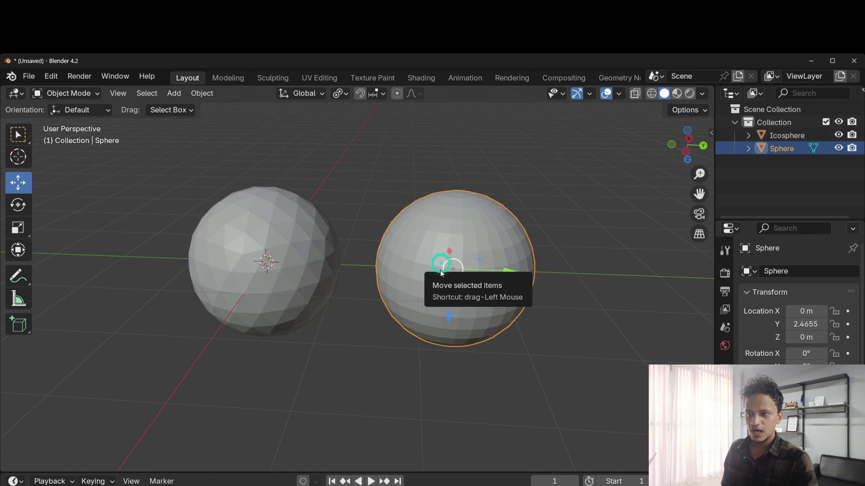
{"action": "key", "text": "Delete"}
{"action": "middle_click_drag", "start_coordinate": [439, 270], "coordinate": [536, 267], "text": "shift"}
{"action": "middle_click_drag", "start_coordinate": [492, 315], "coordinate": [495, 347]}
{"action": "scroll", "coordinate": [390, 282], "scroll_direction": "up", "scroll_amount": 2}
{"action": "mouse_move", "coordinate": [392, 282]}
{"action": "middle_mouse_down", "text": "shift"}
{"action": "mouse_move", "coordinate": [380, 354]}
{"action": "mouse_move", "coordinate": [387, 287]}
{"action": "mouse_move", "coordinate": [464, 246]}
{"action": "middle_mouse_up", "text": "shift"}
{"action": "left_click", "coordinate": [409, 260]}
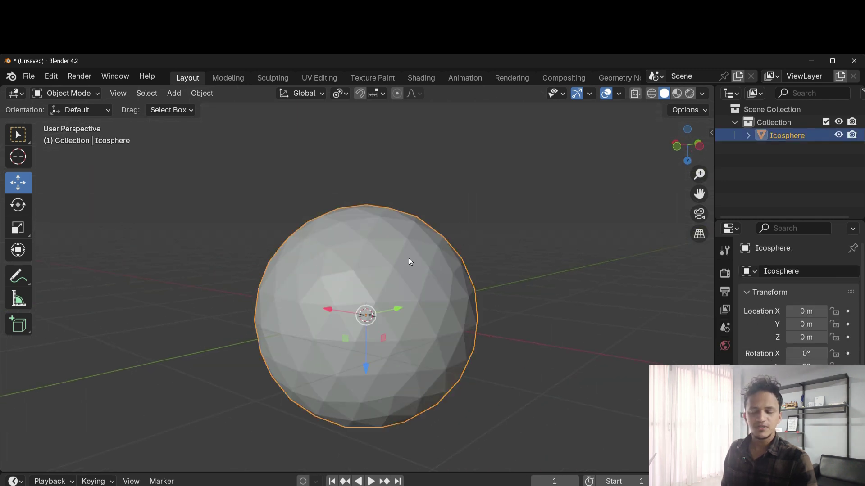
{"action": "key", "text": "x"}
{"action": "left_click", "coordinate": [409, 258]}
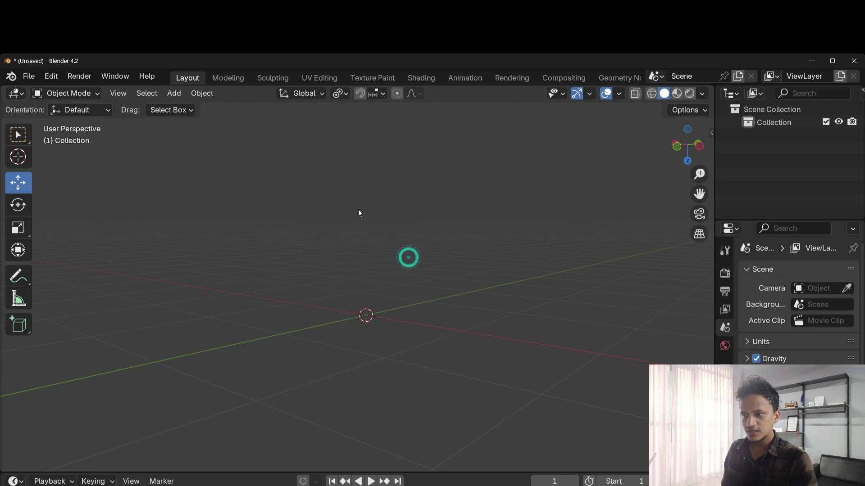
- Add a UV sphere at the world origin, then collapse and reopen its creation settings
{"action": "key", "text": "shift+a"}
{"action": "mouse_move", "coordinate": [355, 209]}
{"action": "left_click", "coordinate": [420, 248]}
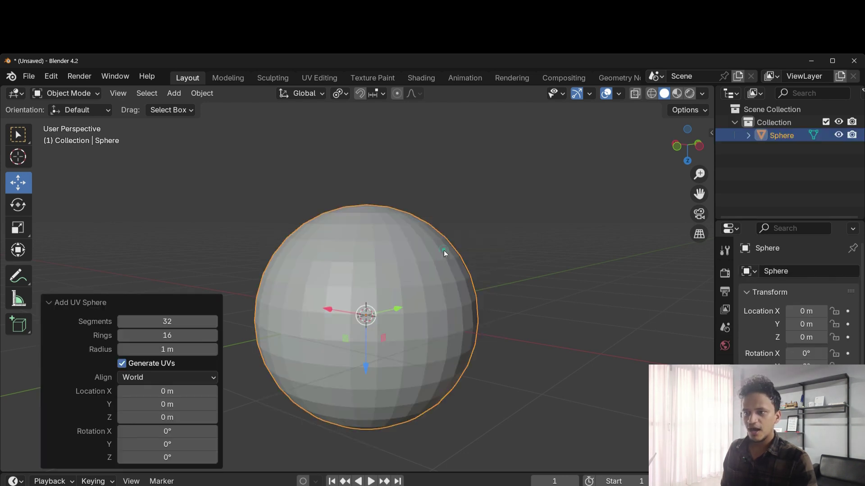
{"action": "left_click", "coordinate": [53, 302]}
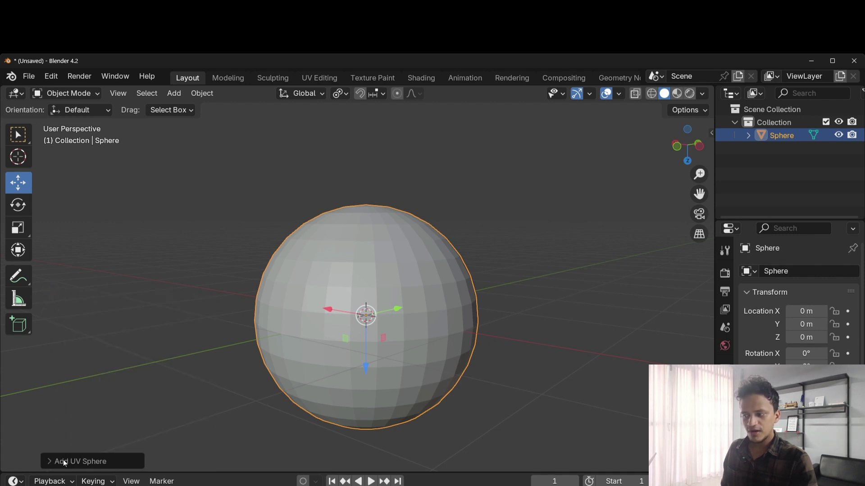
{"action": "left_click", "coordinate": [48, 462]}
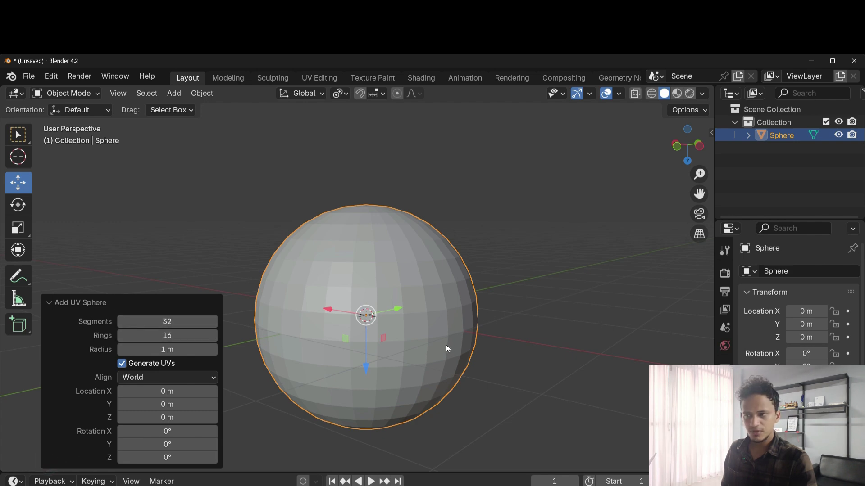
- Inspect the UV sphere's pole from above and delete the sphere
{"action": "middle_click_drag", "start_coordinate": [443, 363], "coordinate": [395, 388]}
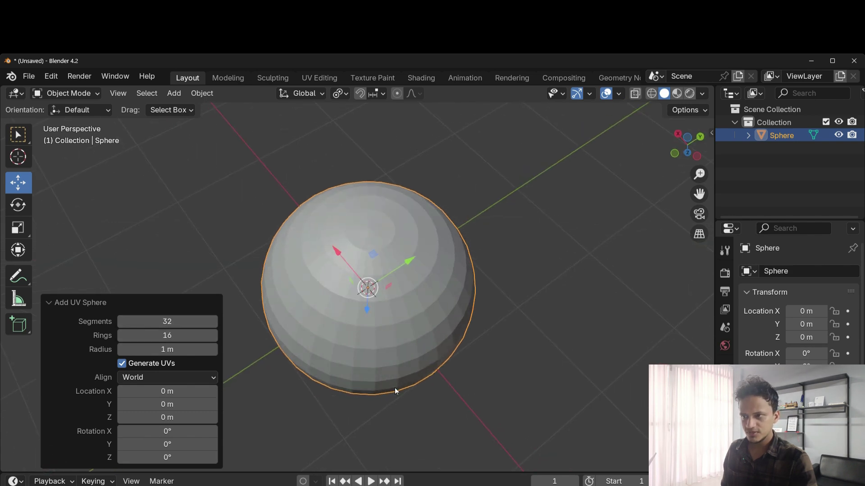
{"action": "key", "text": "x"}
{"action": "left_click", "coordinate": [374, 292]}
{"action": "key", "text": "shift+a"}
{"action": "left_click", "coordinate": [321, 259]}
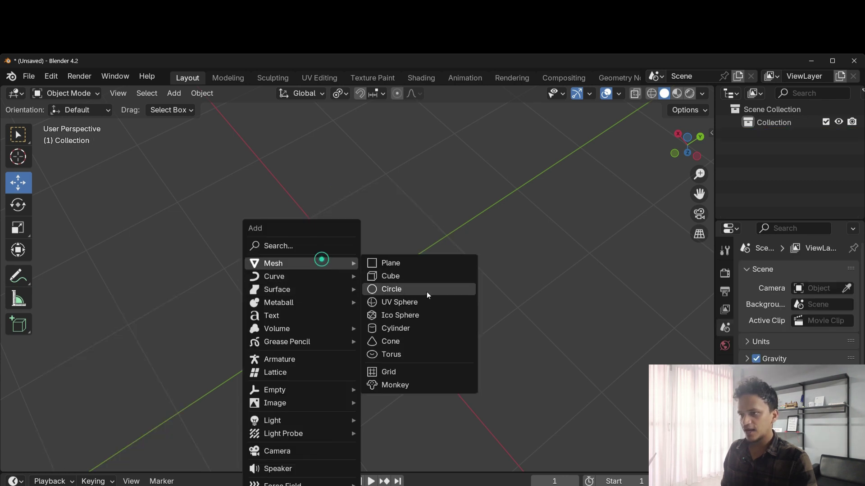
{"action": "left_click", "coordinate": [413, 297]}
{"action": "key", "text": "ctrl+z"}
- Add an ico sphere at the world origin with a radius of 1 m
{"action": "key", "text": "shift+a"}
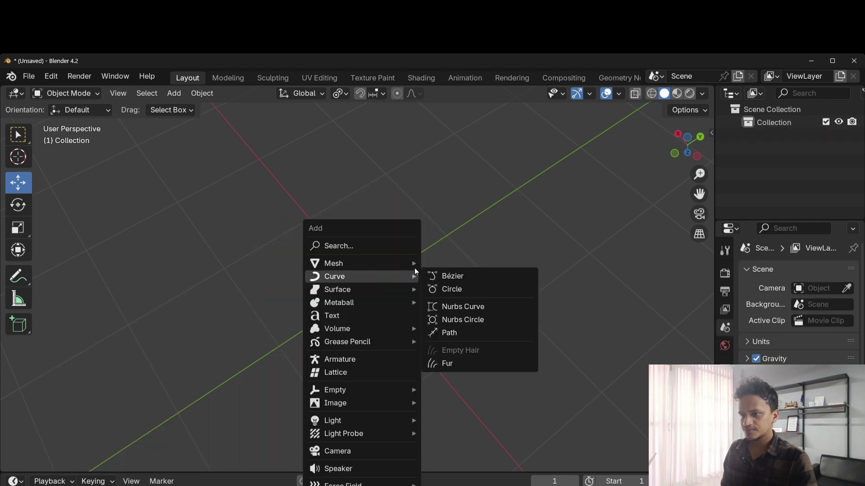
{"action": "mouse_move", "coordinate": [407, 263]}
{"action": "left_click", "coordinate": [463, 317]}
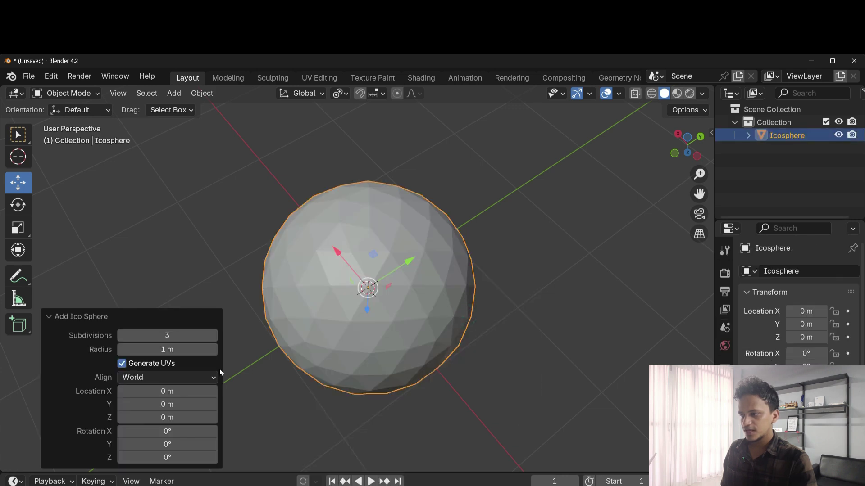
- Try higher subdivision levels on the new ico sphere and settle on 4 subdivisions
{"action": "middle_click_drag", "start_coordinate": [248, 362], "coordinate": [432, 268]}
{"action": "left_click", "coordinate": [213, 335]}
{"action": "middle_click_drag", "start_coordinate": [462, 334], "coordinate": [455, 244]}
{"action": "left_click", "coordinate": [214, 335]}
{"action": "middle_click_drag", "start_coordinate": [431, 339], "coordinate": [495, 249]}
{"action": "left_click", "coordinate": [119, 336]}
{"action": "scroll", "coordinate": [430, 374], "scroll_direction": "down", "scroll_amount": 3}
{"action": "middle_click_drag", "start_coordinate": [430, 374], "coordinate": [354, 382]}
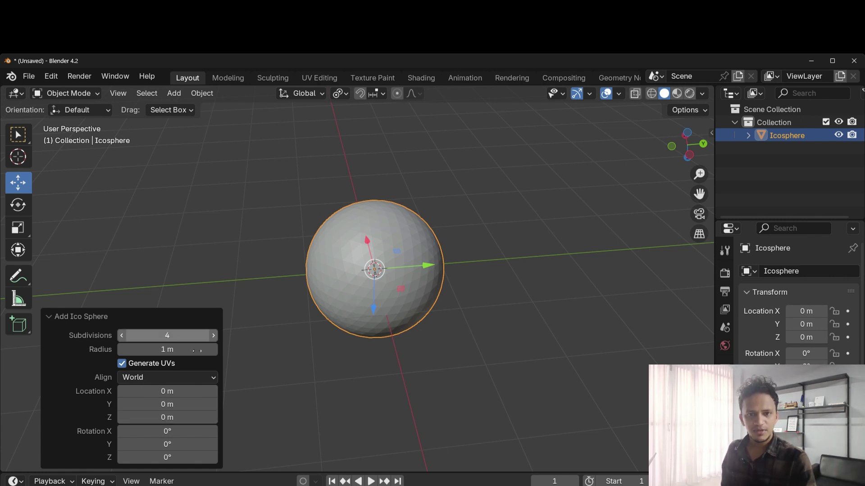
{"action": "scroll", "coordinate": [386, 358], "scroll_direction": "up", "scroll_amount": 1}
{"action": "middle_click_drag", "start_coordinate": [387, 358], "coordinate": [391, 348]}
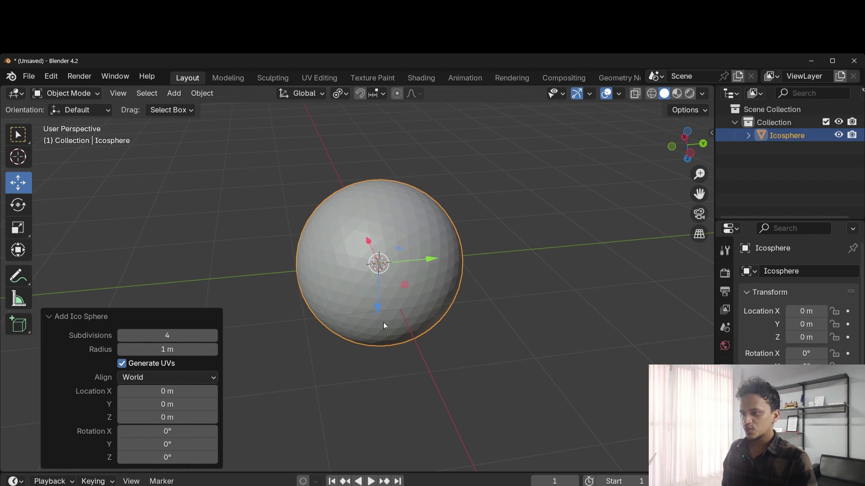
- In Edit Mode, bevel all of the ico sphere's vertices by about 0.0375 m with 2 segments and a shape of about 0.156
{"action": "key", "text": "Tab"}
{"action": "middle_click_drag", "start_coordinate": [383, 322], "coordinate": [316, 288]}
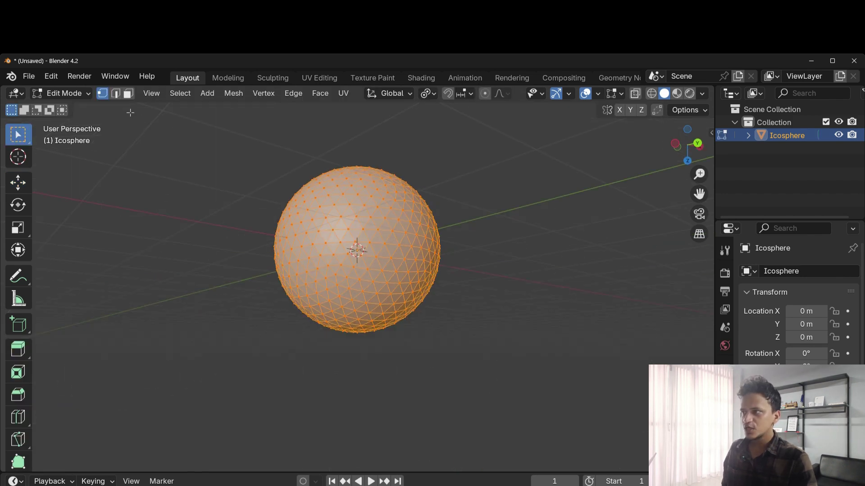
{"action": "middle_click_drag", "start_coordinate": [378, 264], "coordinate": [477, 183]}
{"action": "middle_click_drag", "start_coordinate": [407, 334], "coordinate": [273, 342]}
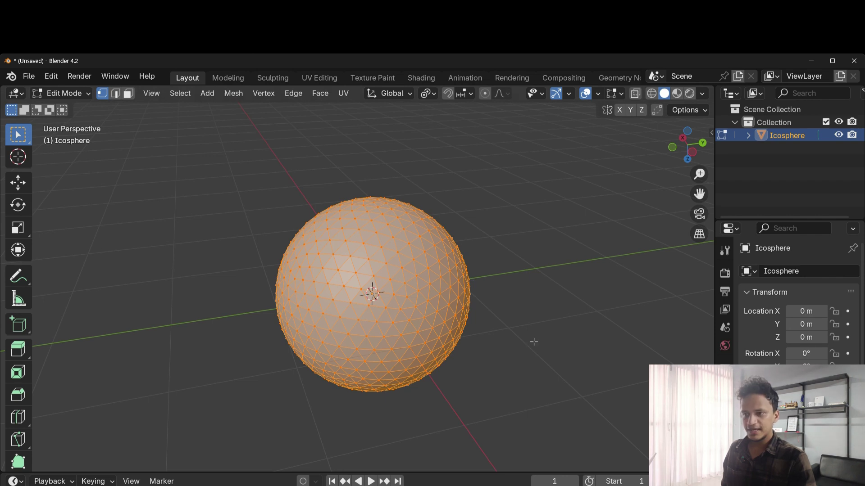
{"action": "middle_click_drag", "start_coordinate": [448, 261], "coordinate": [438, 240], "text": "shift"}
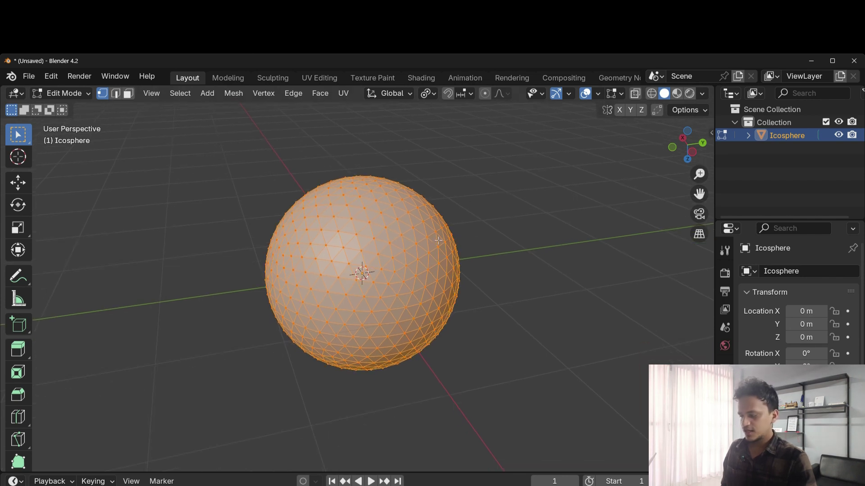
{"action": "key", "text": "ctrl+b"}
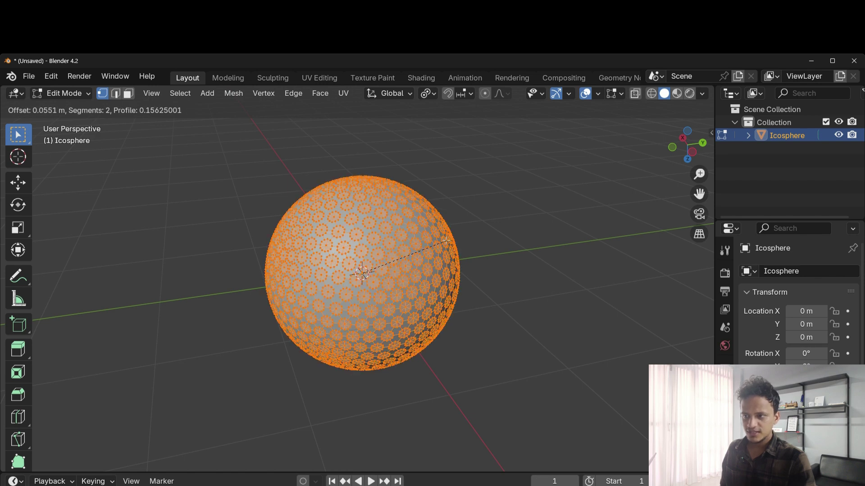
{"action": "left_click", "coordinate": [445, 241]}
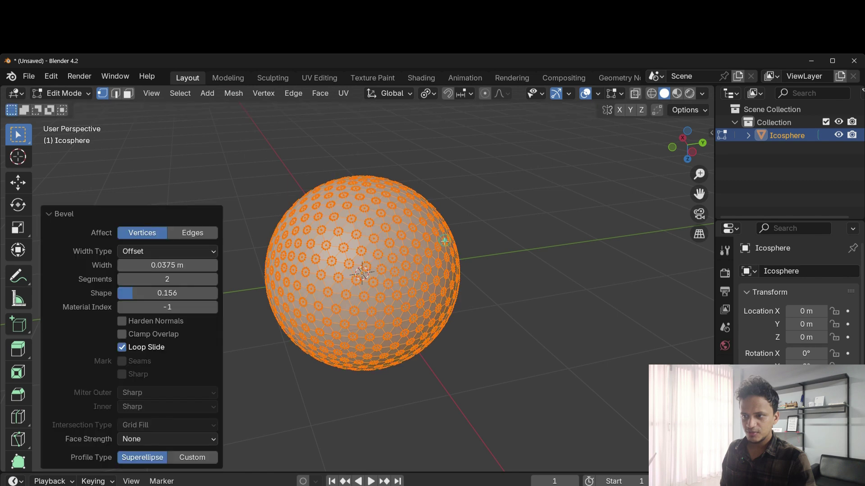
- Adjust the vertex bevel's shape to about 0.183 so the small outlines around the vertices look rounder
{"action": "scroll", "coordinate": [439, 260], "scroll_direction": "up", "scroll_amount": 10}
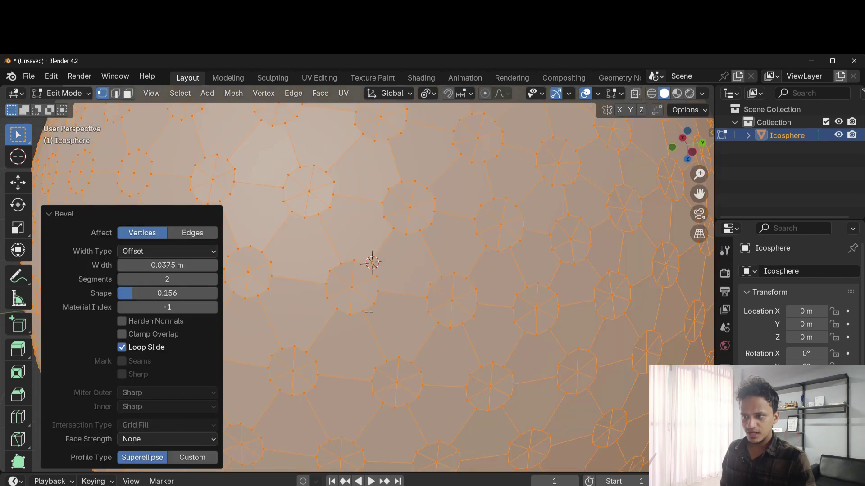
{"action": "scroll", "coordinate": [379, 298], "scroll_direction": "down", "scroll_amount": 8}
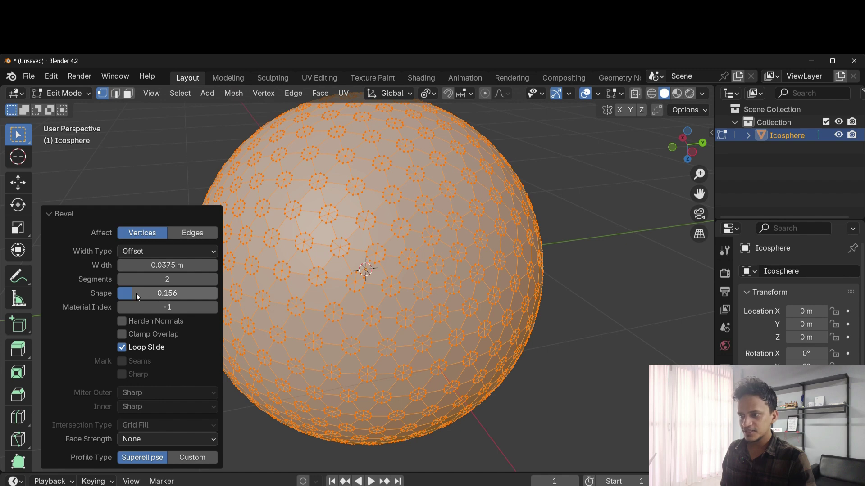
{"action": "scroll", "coordinate": [284, 303], "scroll_direction": "up", "scroll_amount": 8}
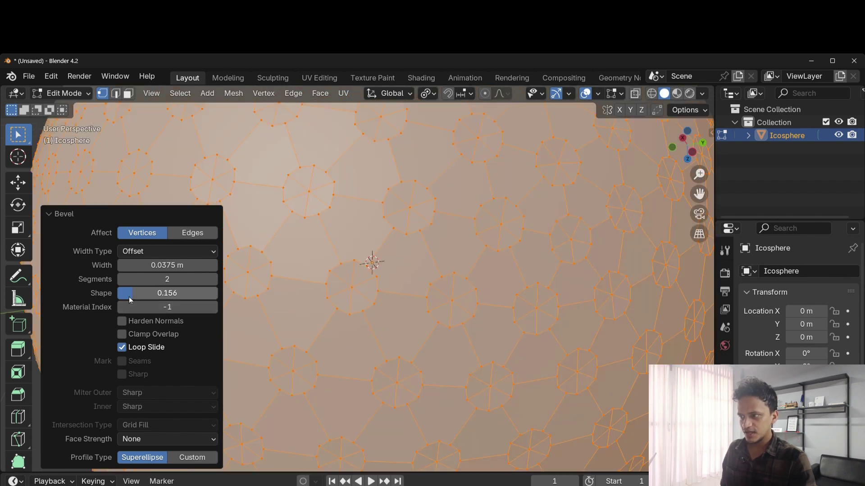
{"action": "mouse_move", "coordinate": [129, 296]}
{"action": "left_mouse_down"}
{"action": "mouse_move", "coordinate": [182, 296]}
{"action": "mouse_move", "coordinate": [118, 297]}
{"action": "mouse_move", "coordinate": [137, 296]}
{"action": "left_mouse_up"}
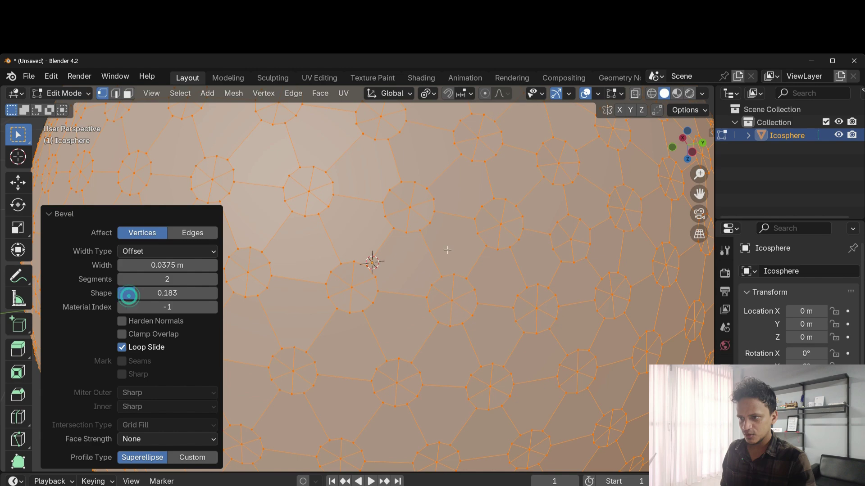
{"action": "scroll", "coordinate": [359, 309], "scroll_direction": "down", "scroll_amount": 6}
{"action": "scroll", "coordinate": [359, 310], "scroll_direction": "up", "scroll_amount": 8}
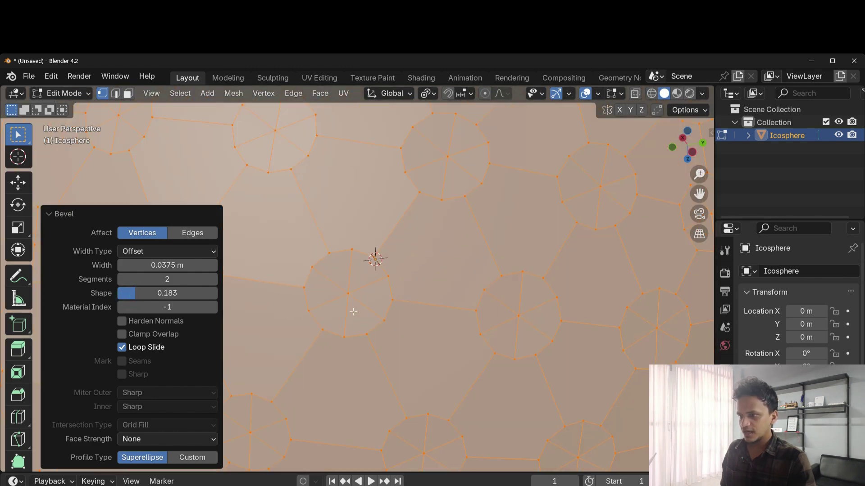
- Try the vertex bevel with 3, 4 and 1 segments, and set it back to 2 segments
{"action": "left_click", "coordinate": [213, 279]}
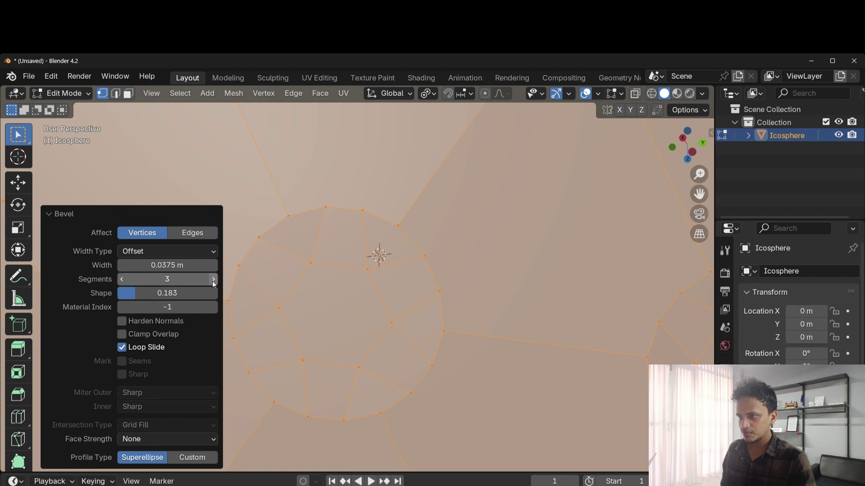
{"action": "left_click", "coordinate": [213, 280]}
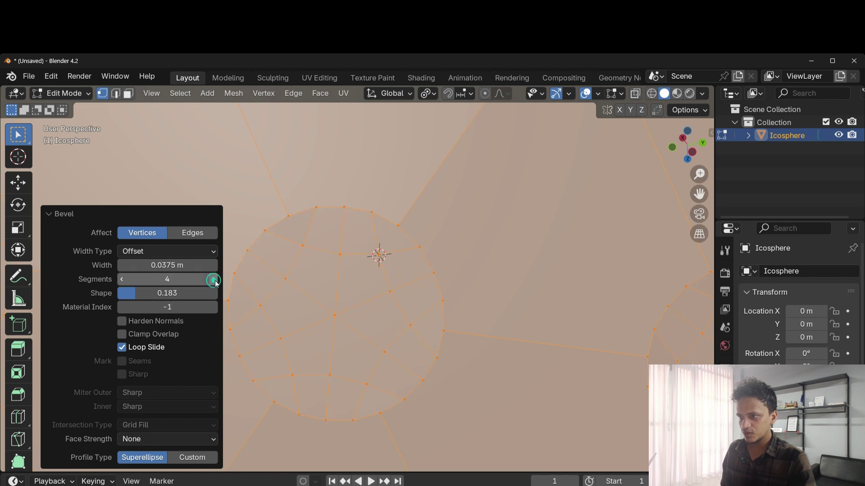
{"action": "left_click", "coordinate": [121, 279]}
{"action": "left_click", "coordinate": [122, 279]}
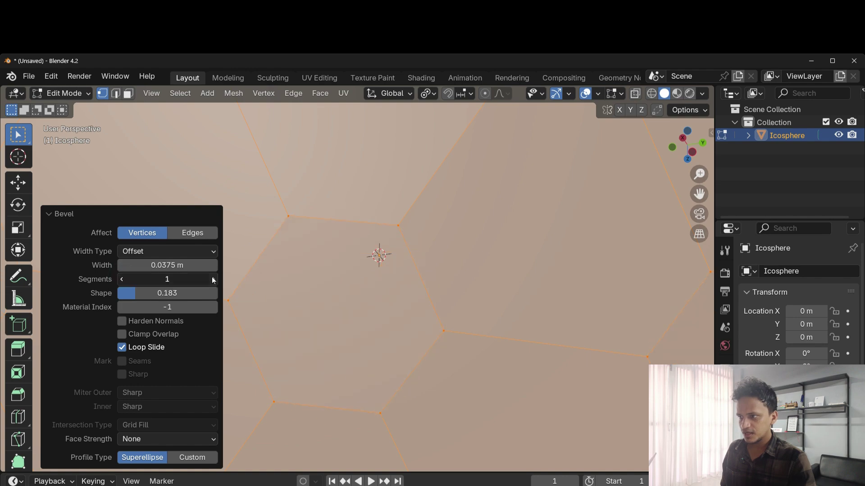
{"action": "scroll", "coordinate": [212, 277], "scroll_direction": "down", "scroll_amount": 5}
{"action": "middle_click_drag", "start_coordinate": [444, 293], "coordinate": [413, 295]}
{"action": "scroll", "coordinate": [417, 284], "scroll_direction": "up", "scroll_amount": 3}
{"action": "scroll", "coordinate": [341, 250], "scroll_direction": "up", "scroll_amount": 3}
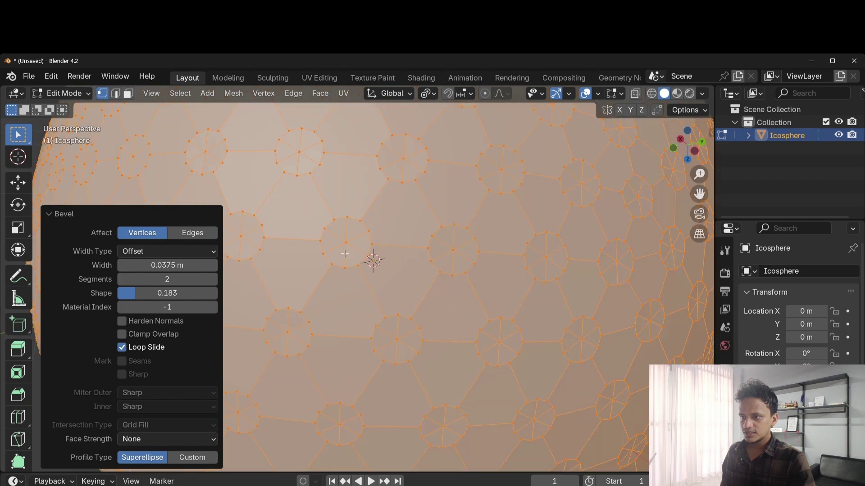
- Box-select all vertices of one round pore outline near the middle of the beveled ico sphere
{"action": "left_click", "coordinate": [325, 258]}
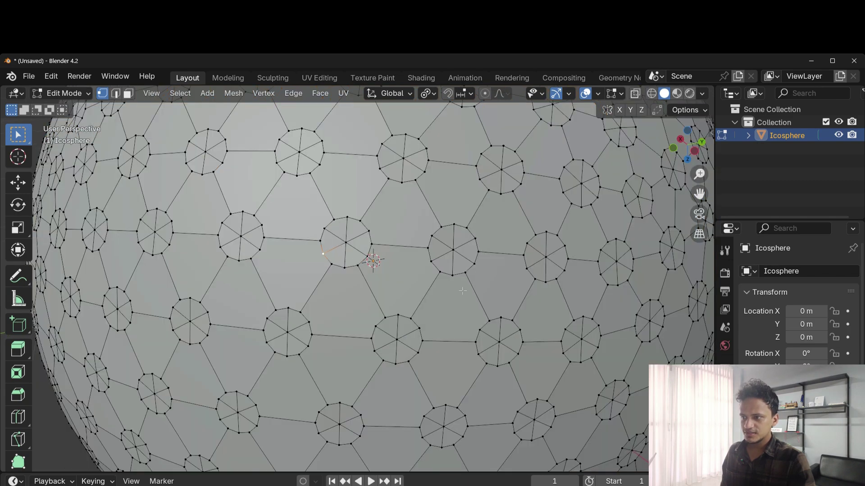
{"action": "left_click", "coordinate": [526, 224]}
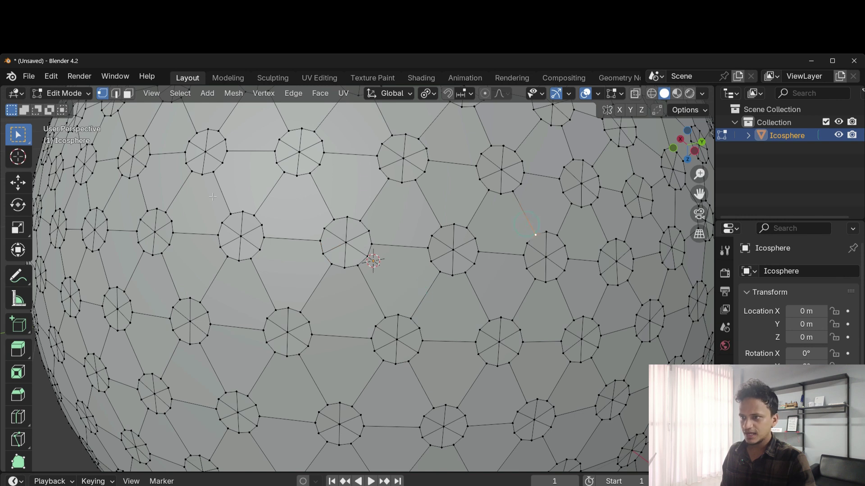
{"action": "left_click", "coordinate": [18, 134]}
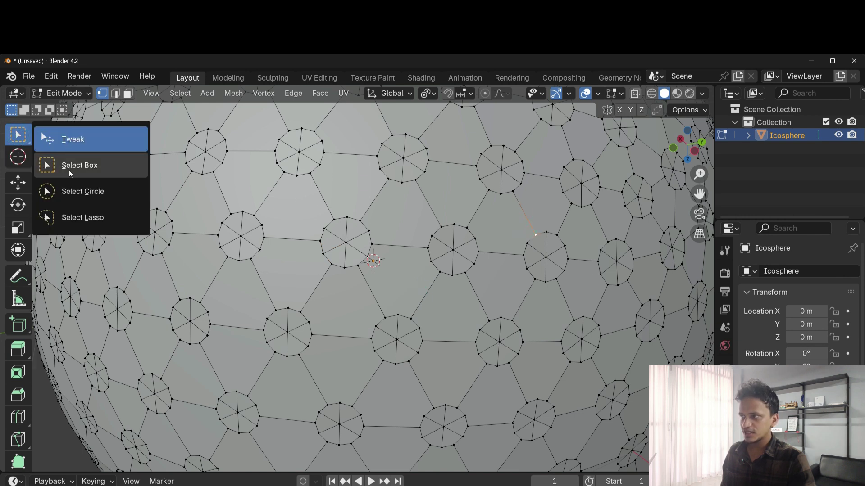
{"action": "left_click_drag", "start_coordinate": [343, 286], "coordinate": [382, 279]}
{"action": "scroll", "coordinate": [260, 132], "scroll_direction": "down", "scroll_amount": 3}
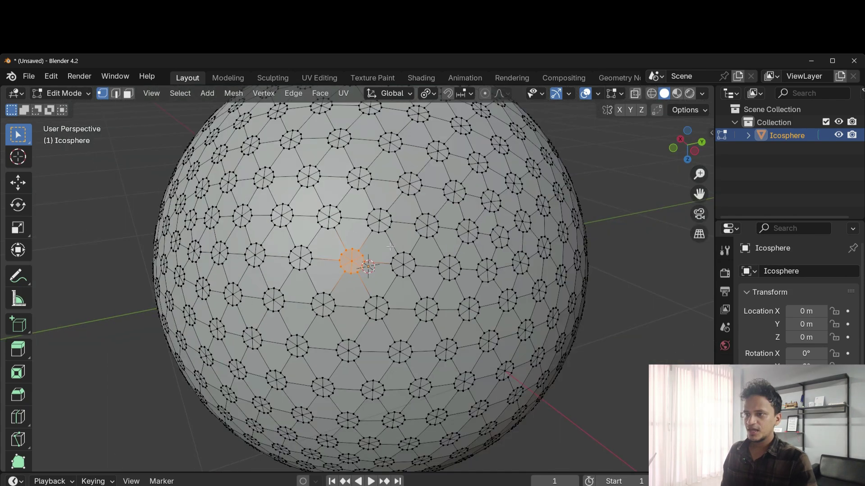
{"action": "middle_click_drag", "start_coordinate": [378, 280], "coordinate": [331, 284]}
{"action": "scroll", "coordinate": [331, 284], "scroll_direction": "up", "scroll_amount": 1}
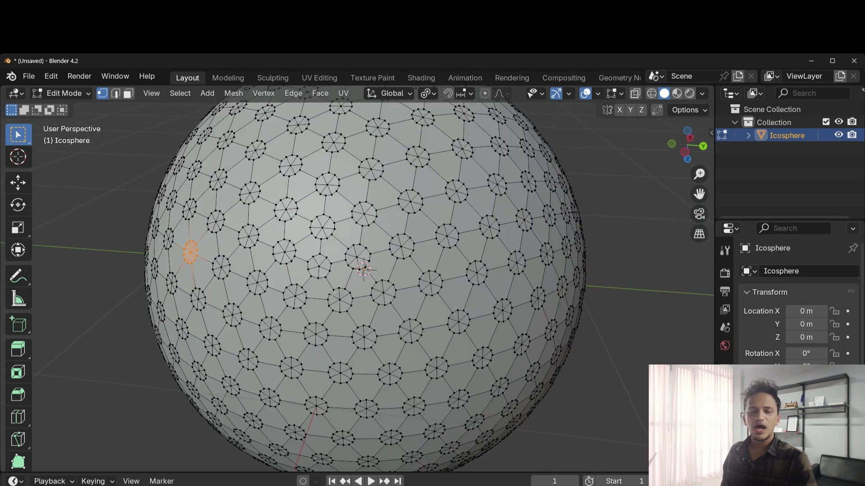
{"action": "scroll", "coordinate": [378, 308], "scroll_direction": "up", "scroll_amount": 4}
{"action": "middle_click_drag", "start_coordinate": [378, 308], "coordinate": [428, 316]}
{"action": "scroll", "coordinate": [395, 343], "scroll_direction": "up", "scroll_amount": 3}
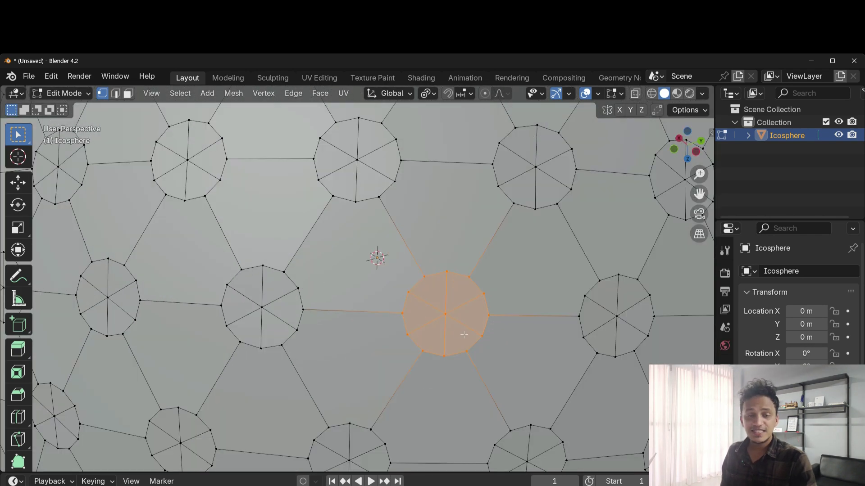
- Extend the selection to all similar face regions so the matching round outlines across the sphere are included
{"action": "left_click", "coordinate": [182, 94]}
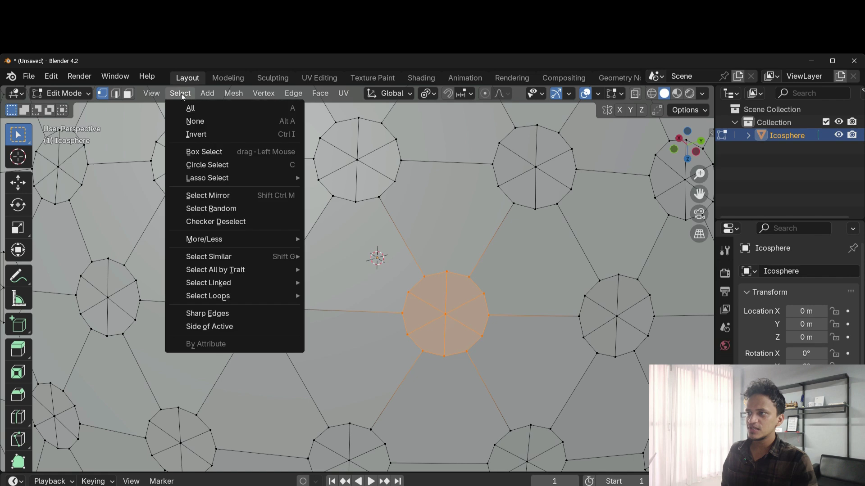
{"action": "mouse_move", "coordinate": [236, 258]}
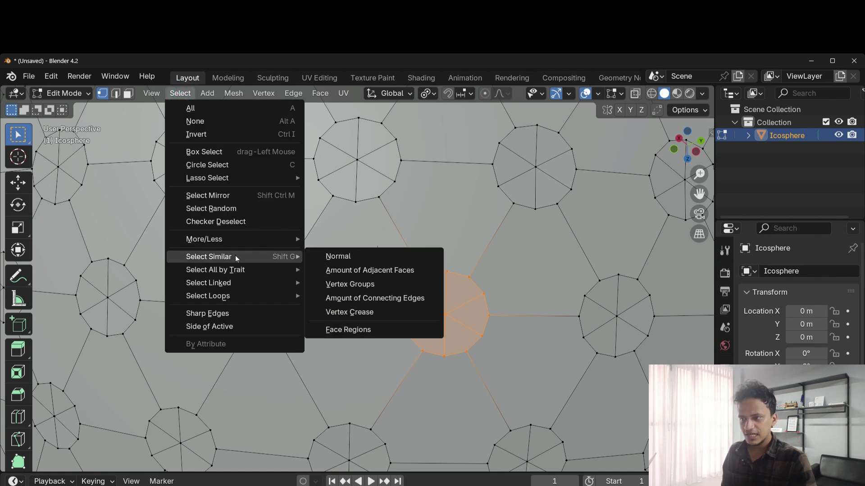
{"action": "left_click", "coordinate": [392, 329]}
{"action": "scroll", "coordinate": [391, 323], "scroll_direction": "down", "scroll_amount": 5}
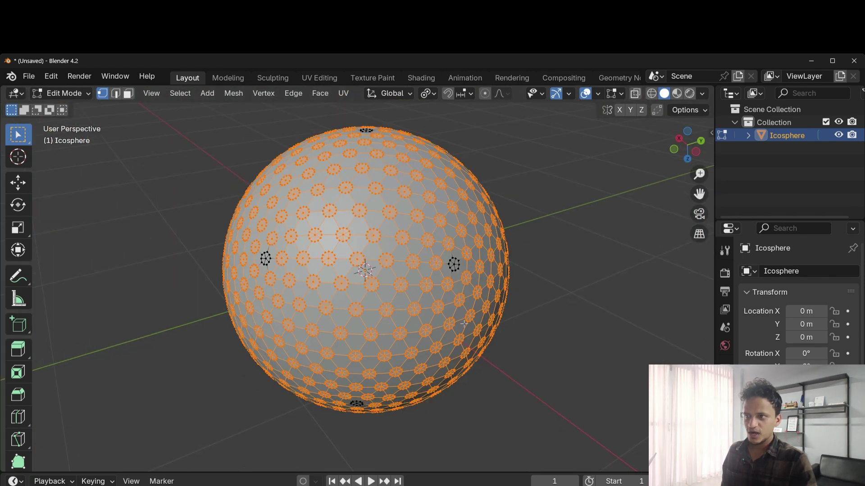
{"action": "middle_click_drag", "start_coordinate": [483, 344], "coordinate": [439, 320]}
{"action": "scroll", "coordinate": [348, 351], "scroll_direction": "up", "scroll_amount": 1}
{"action": "scroll", "coordinate": [349, 350], "scroll_direction": "down", "scroll_amount": 3}
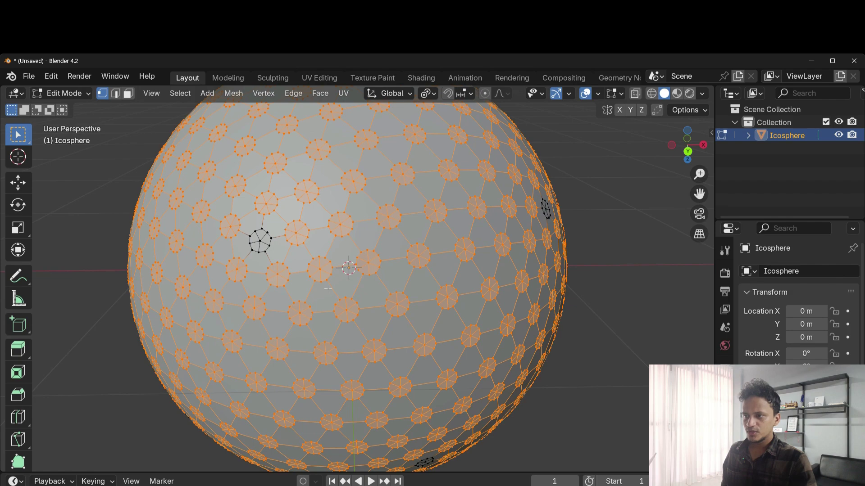
{"action": "middle_click_drag", "start_coordinate": [329, 289], "coordinate": [362, 273]}
{"action": "scroll", "coordinate": [362, 273], "scroll_direction": "up", "scroll_amount": 1}
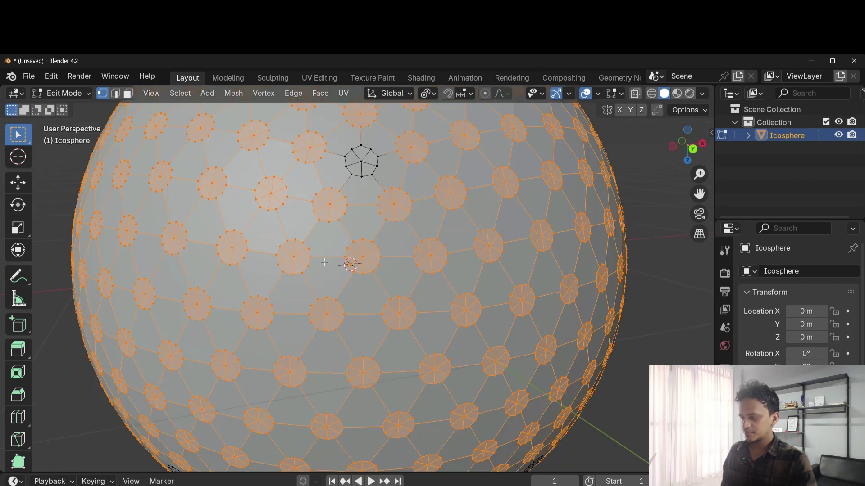
- Delete the selected faces to open the pores, return to Object Mode and deselect the sphere
{"action": "key", "text": "x"}
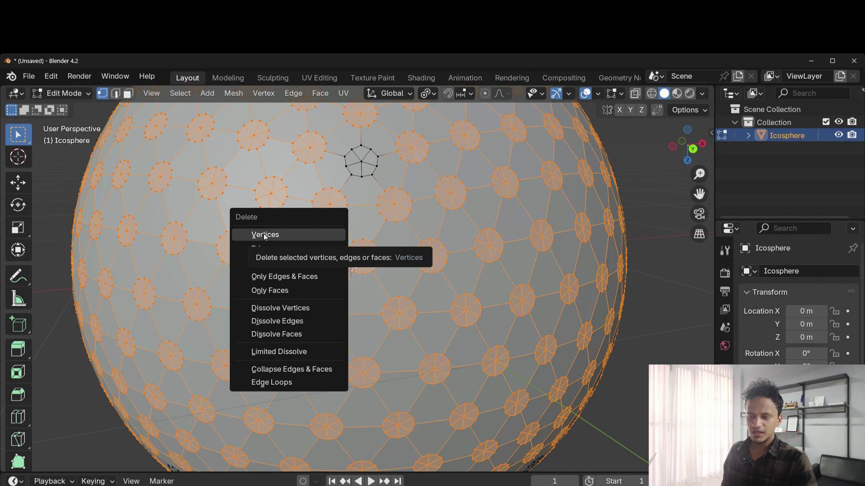
{"action": "left_click", "coordinate": [255, 263]}
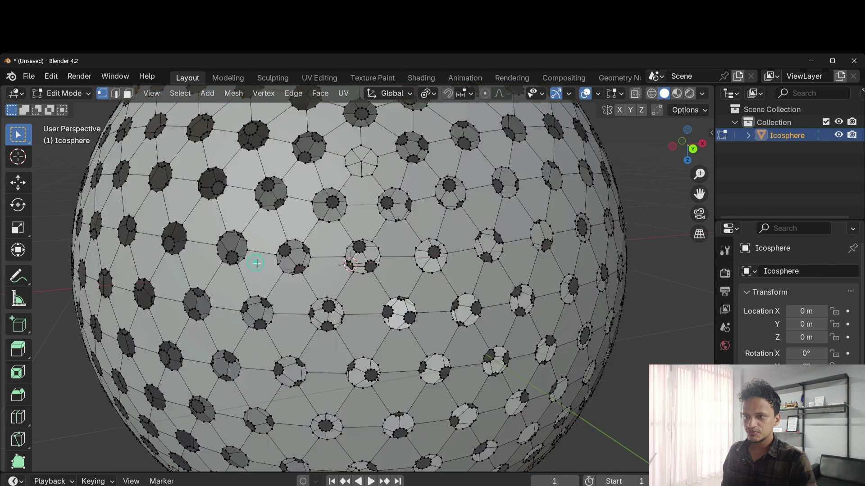
{"action": "scroll", "coordinate": [333, 284], "scroll_direction": "down", "scroll_amount": 4}
{"action": "middle_click_drag", "start_coordinate": [333, 284], "coordinate": [331, 329]}
{"action": "key", "text": "Tab"}
{"action": "scroll", "coordinate": [399, 291], "scroll_direction": "down", "scroll_amount": 5}
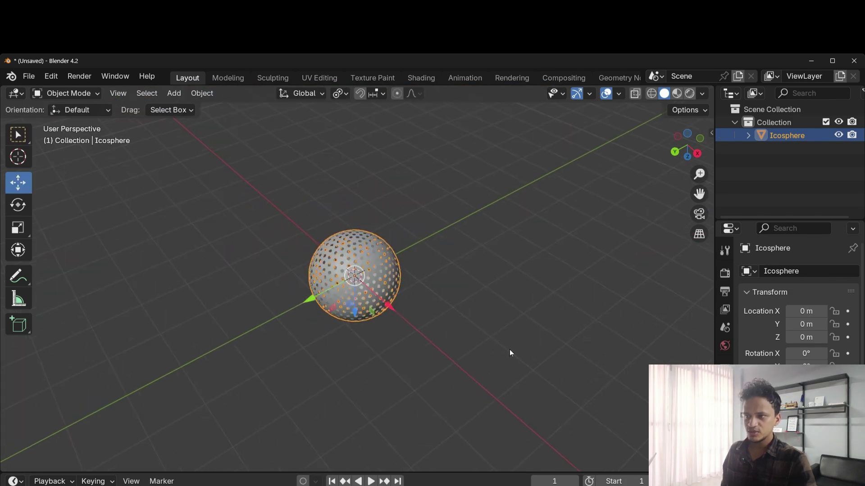
{"action": "left_click", "coordinate": [463, 363]}
{"action": "middle_click_drag", "start_coordinate": [393, 450], "coordinate": [382, 380]}
{"action": "scroll", "coordinate": [347, 363], "scroll_direction": "up", "scroll_amount": 4}
{"action": "scroll", "coordinate": [459, 312], "scroll_direction": "down", "scroll_amount": 5}
{"action": "scroll", "coordinate": [382, 380], "scroll_direction": "up", "scroll_amount": 3}
{"action": "middle_click_drag", "start_coordinate": [284, 318], "coordinate": [373, 314]}
{"action": "key", "text": "shift+a"}
{"action": "mouse_move", "coordinate": [345, 268]}
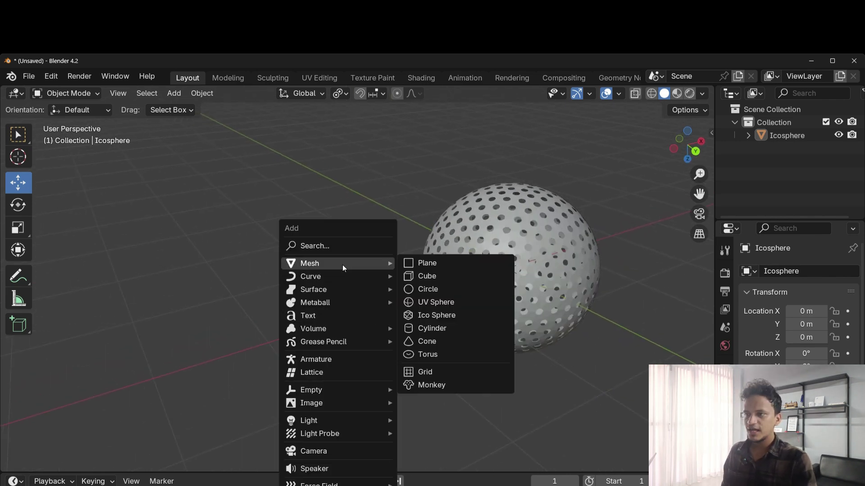
{"action": "left_click", "coordinate": [459, 315]}
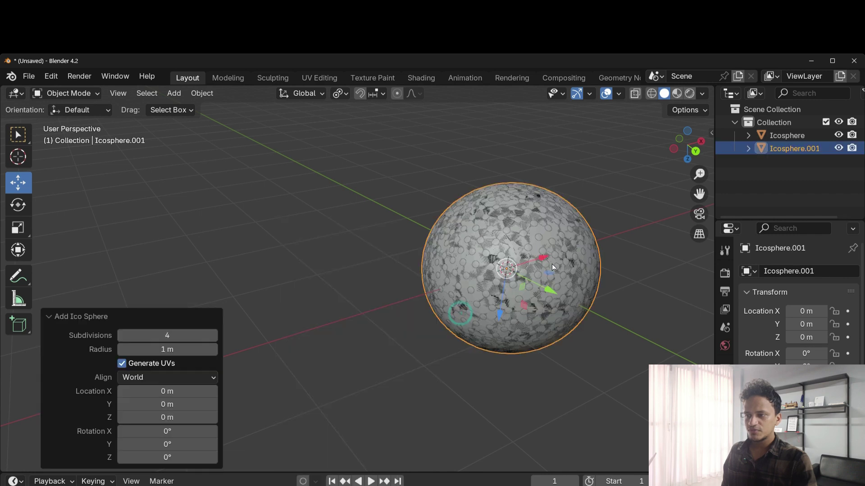
{"action": "left_click_drag", "start_coordinate": [552, 263], "coordinate": [316, 338]}
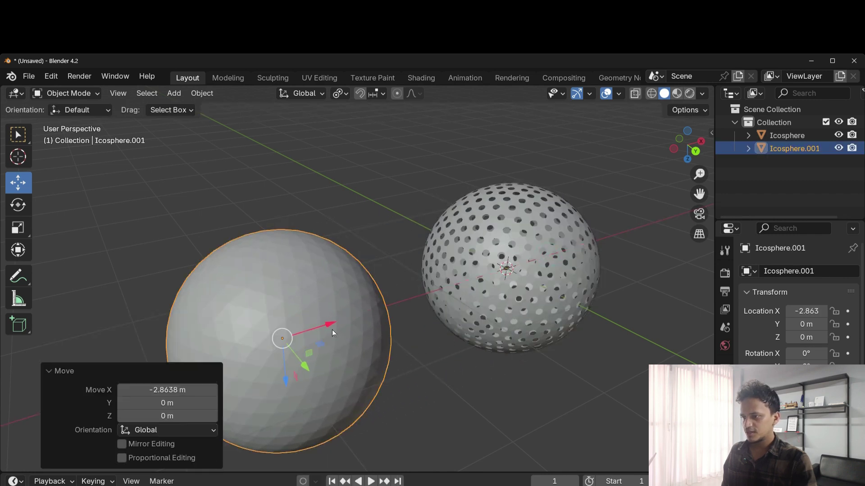
{"action": "key", "text": "Delete"}
- Move the porous sphere about 3.6963 m along the X axis, away from the world origin
{"action": "left_click", "coordinate": [524, 281]}
{"action": "key", "text": "KP_Decimal"}
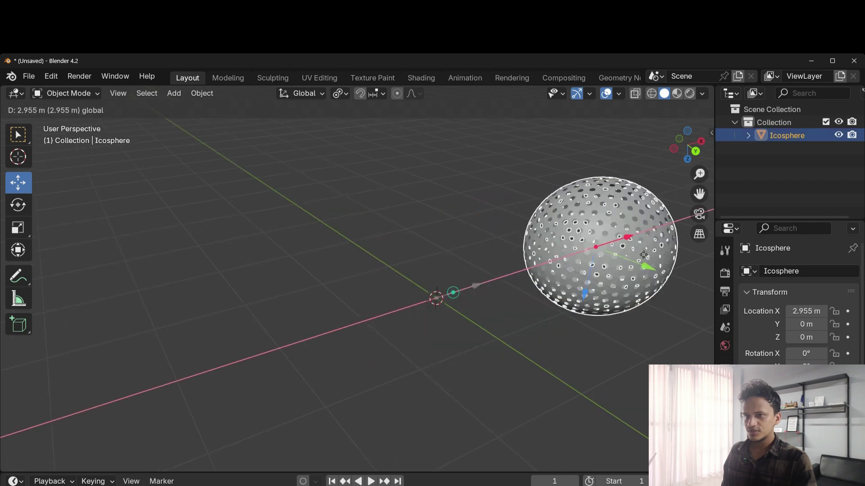
{"action": "left_click", "coordinate": [653, 252]}
- Add a new ico sphere at the origin with 3 subdivisions and a 1 m radius
{"action": "key", "text": "shift+a"}
{"action": "left_click", "coordinate": [346, 264]}
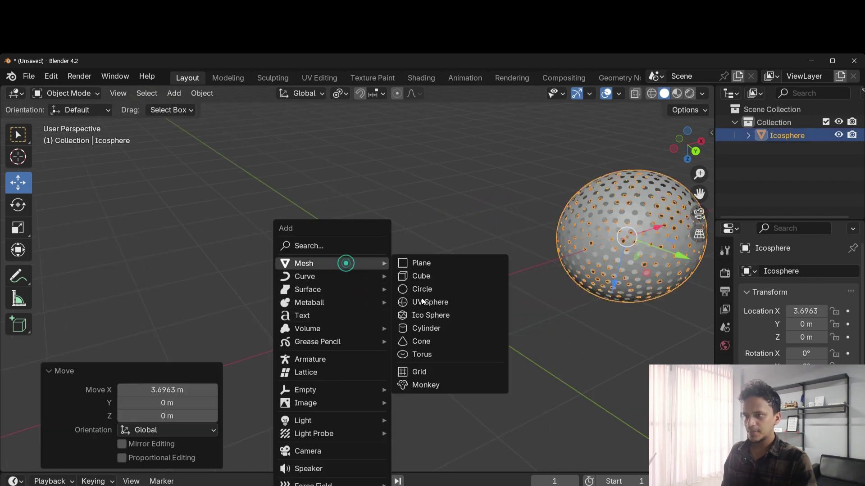
{"action": "left_click", "coordinate": [434, 315]}
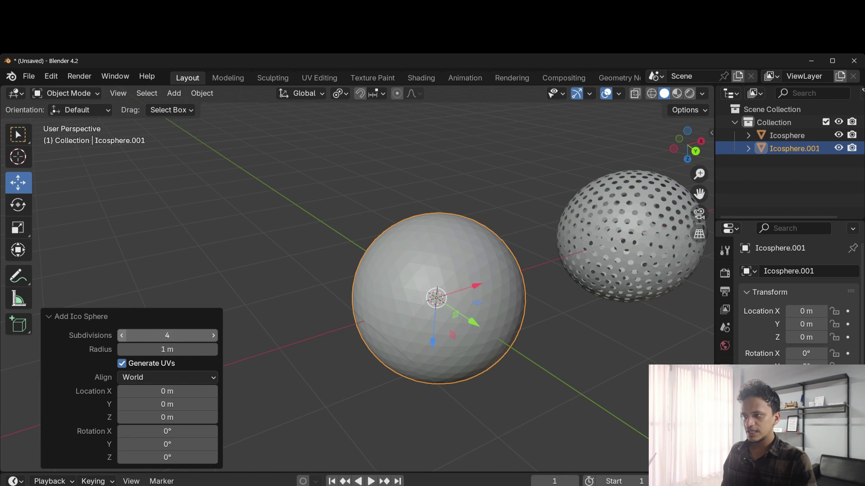
{"action": "left_click", "coordinate": [121, 335]}
- In Edit Mode, bevel all vertices of the new ico sphere by about 0.0614 m with 2 segments and a shape of 0.183
{"action": "middle_click_drag", "start_coordinate": [495, 342], "coordinate": [323, 308]}
{"action": "key", "text": "Tab"}
{"action": "scroll", "coordinate": [450, 320], "scroll_direction": "up", "scroll_amount": 2}
{"action": "key", "text": "ctrl+b"}
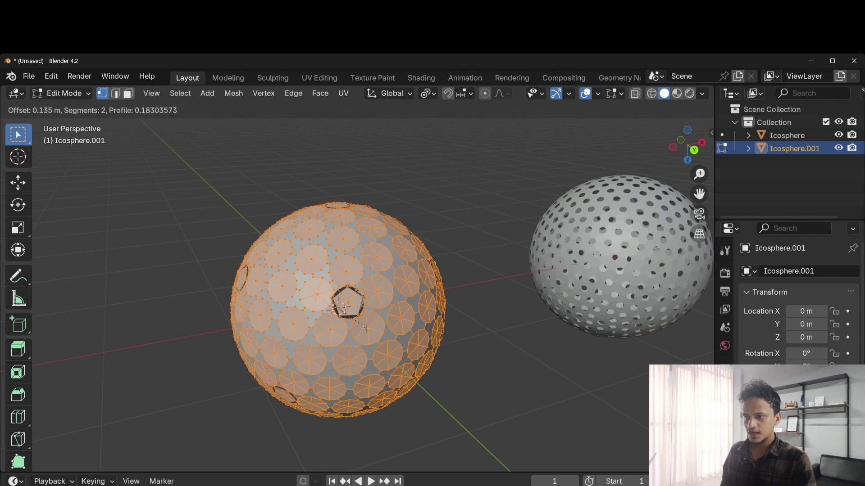
{"action": "mouse_move", "coordinate": [363, 322]}
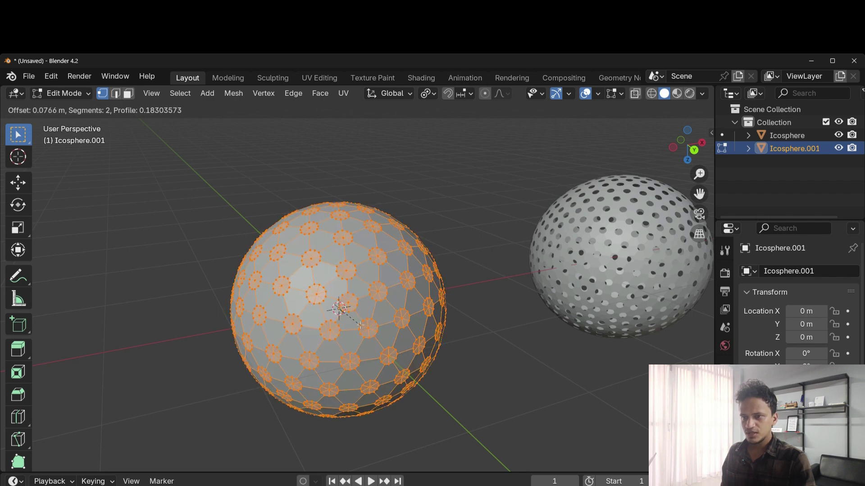
{"action": "left_click", "coordinate": [359, 324]}
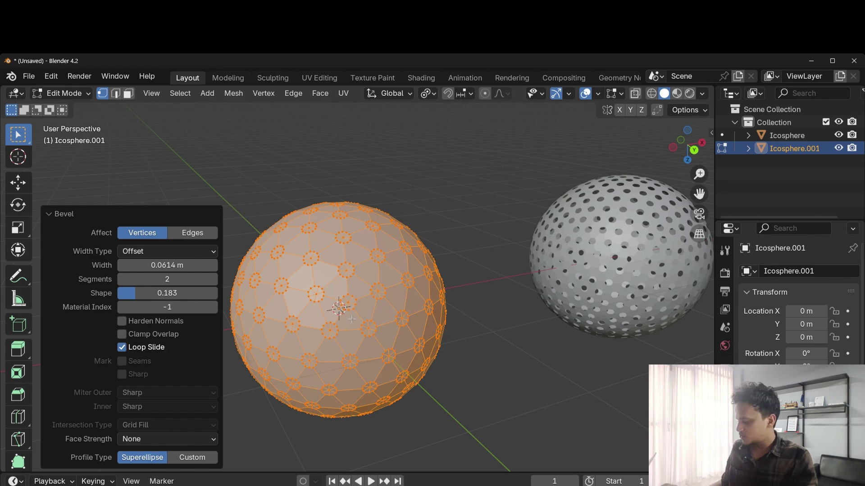
{"action": "middle_click_drag", "start_coordinate": [562, 262], "coordinate": [506, 271]}
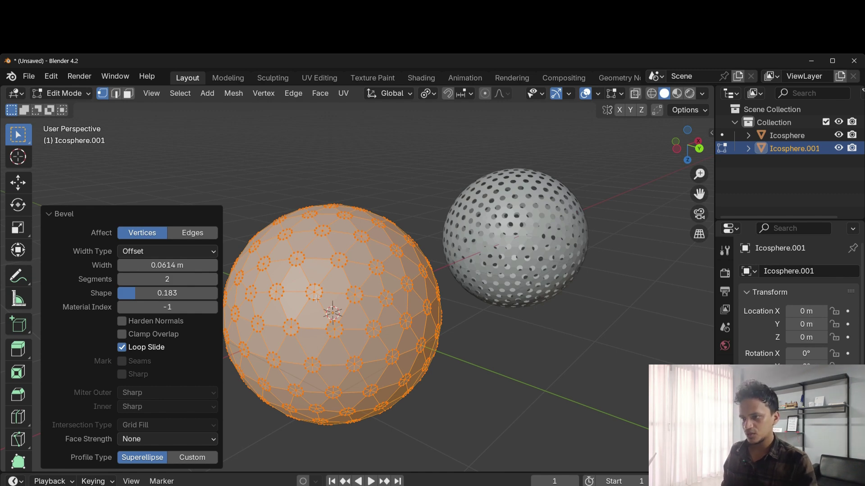
{"action": "scroll", "coordinate": [342, 288], "scroll_direction": "up", "scroll_amount": 5}
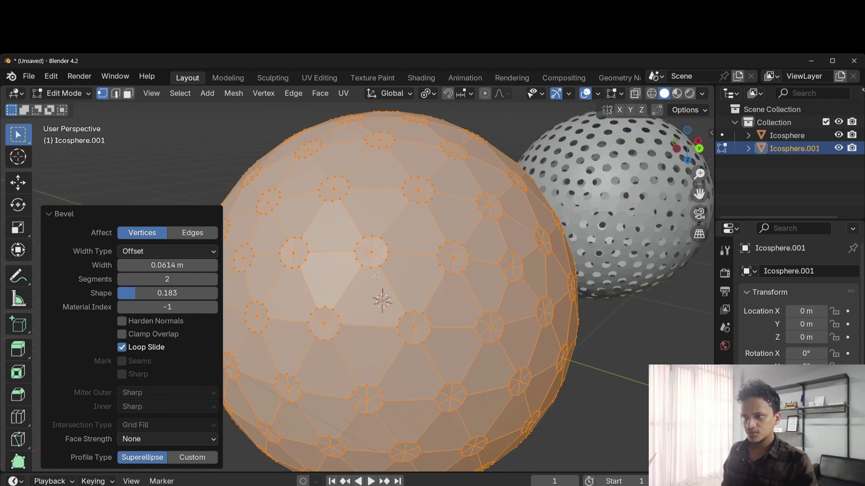
{"action": "scroll", "coordinate": [374, 278], "scroll_direction": "down", "scroll_amount": 2}
- Box-select one round outline on the new sphere and extend the selection to all similar face regions
{"action": "left_click", "coordinate": [389, 260]}
{"action": "middle_click_drag", "start_coordinate": [359, 302], "coordinate": [302, 357]}
{"action": "scroll", "coordinate": [362, 329], "scroll_direction": "up", "scroll_amount": 3}
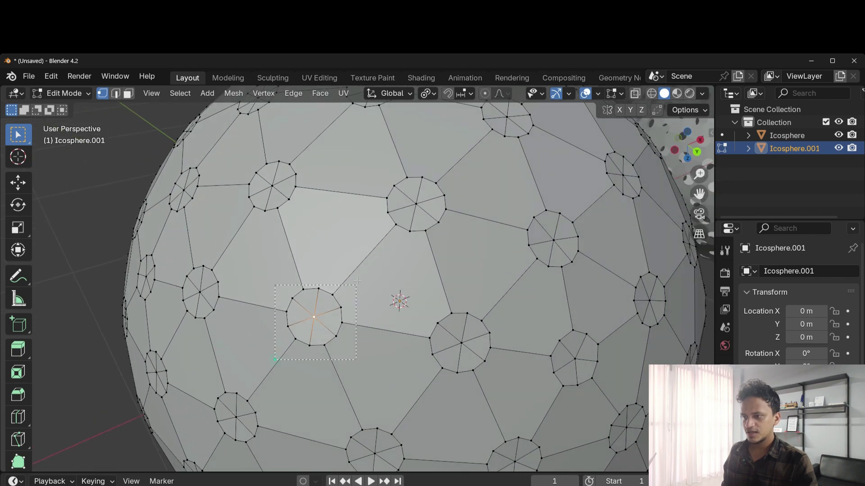
{"action": "left_click_drag", "start_coordinate": [358, 278], "coordinate": [358, 278]}
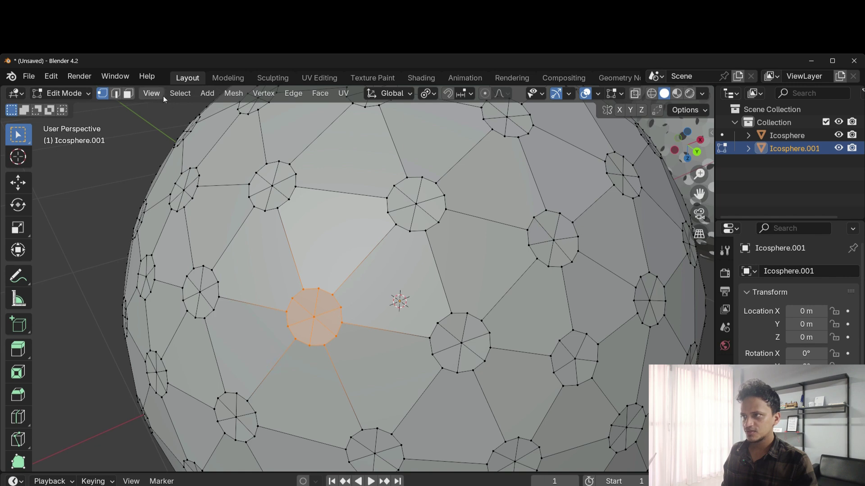
{"action": "left_click", "coordinate": [179, 93]}
{"action": "left_click", "coordinate": [226, 256]}
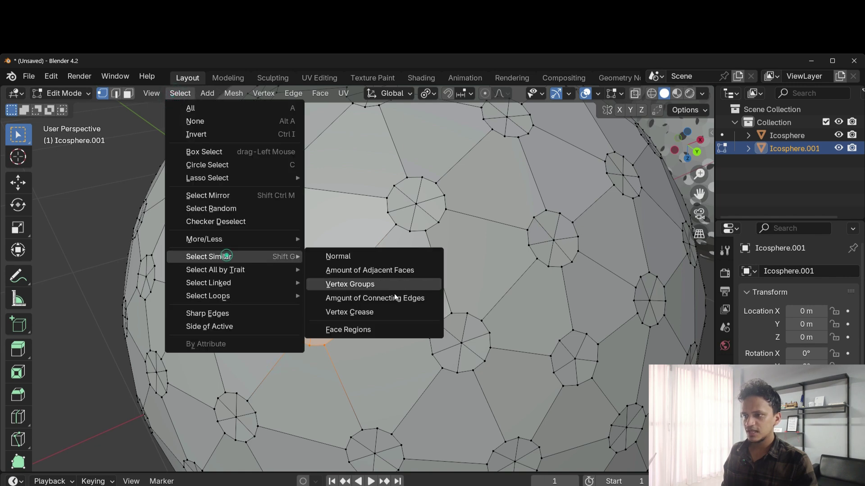
{"action": "left_click", "coordinate": [353, 329]}
{"action": "scroll", "coordinate": [360, 292], "scroll_direction": "down", "scroll_amount": 5}
- In face selection mode, delete the selected round faces, return to Object Mode and select the new porous sphere
{"action": "left_click", "coordinate": [129, 94]}
{"action": "right_click", "coordinate": [341, 250]}
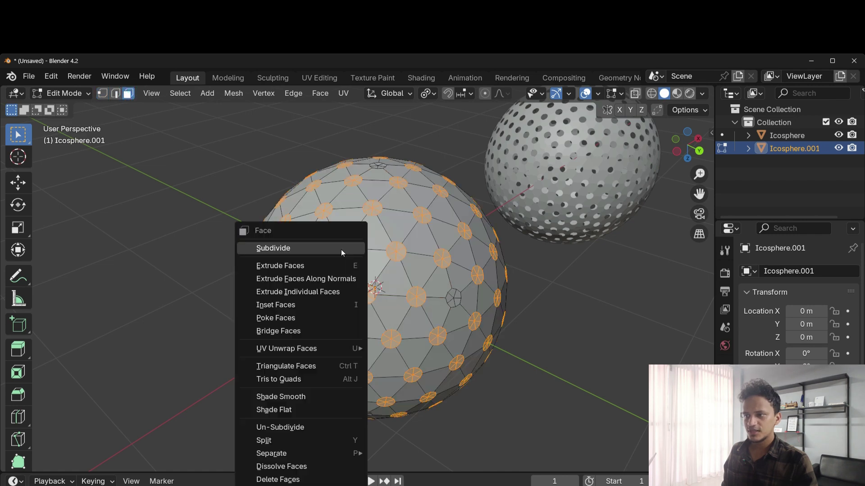
{"action": "left_click", "coordinate": [270, 476]}
{"action": "middle_click_drag", "start_coordinate": [350, 308], "coordinate": [482, 271]}
{"action": "key", "text": "Tab"}
{"action": "scroll", "coordinate": [523, 320], "scroll_direction": "down", "scroll_amount": 4}
{"action": "middle_click_drag", "start_coordinate": [522, 320], "coordinate": [337, 328]}
{"action": "left_click", "coordinate": [523, 294]}
{"action": "left_click", "coordinate": [337, 327]}
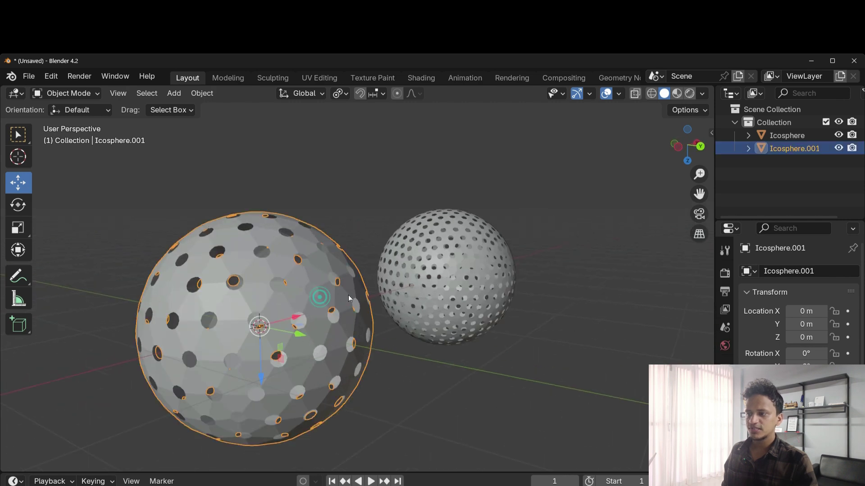
{"action": "scroll", "coordinate": [366, 300], "scroll_direction": "up", "scroll_amount": 4}
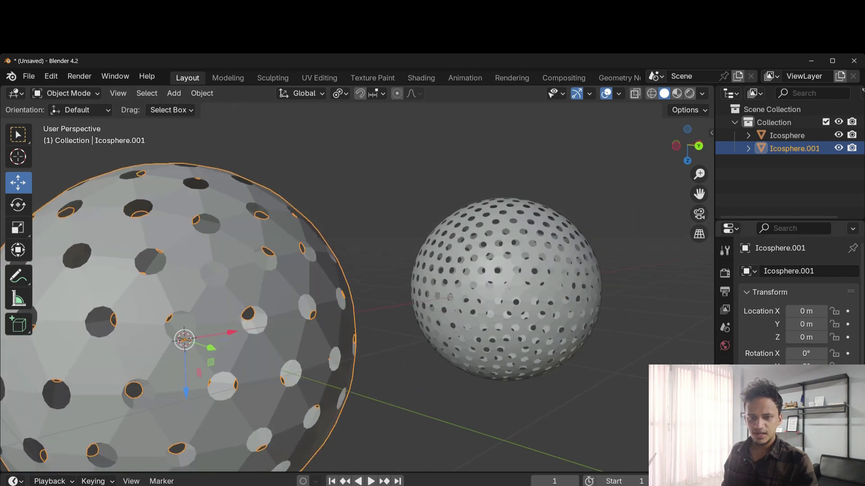
- Add a Solidify modifier to the new porous sphere and set its thickness to 0.13 m
{"action": "left_click", "coordinate": [725, 408]}
{"action": "left_click", "coordinate": [793, 271]}
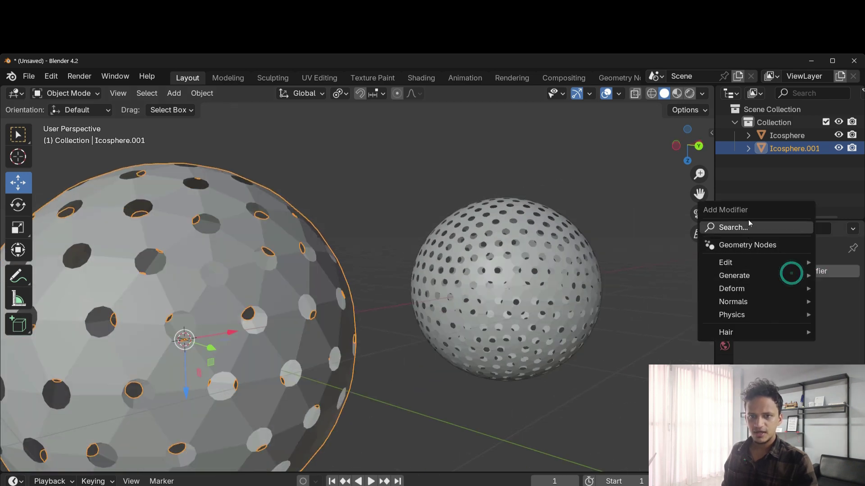
{"action": "left_click", "coordinate": [743, 227]}
{"action": "type", "text": "soli"}
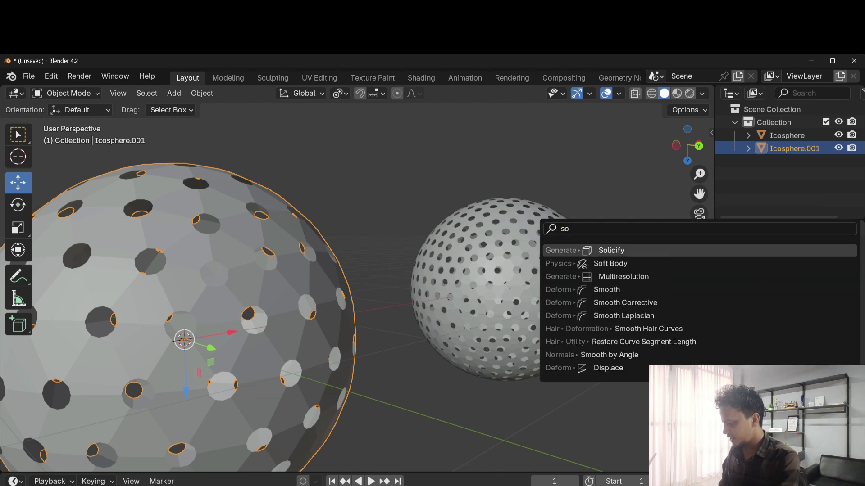
{"action": "key", "text": "Return"}
{"action": "left_click_drag", "start_coordinate": [804, 327], "coordinate": [832, 327]}
{"action": "scroll", "coordinate": [217, 342], "scroll_direction": "down", "scroll_amount": 3}
{"action": "middle_click_drag", "start_coordinate": [217, 343], "coordinate": [286, 317]}
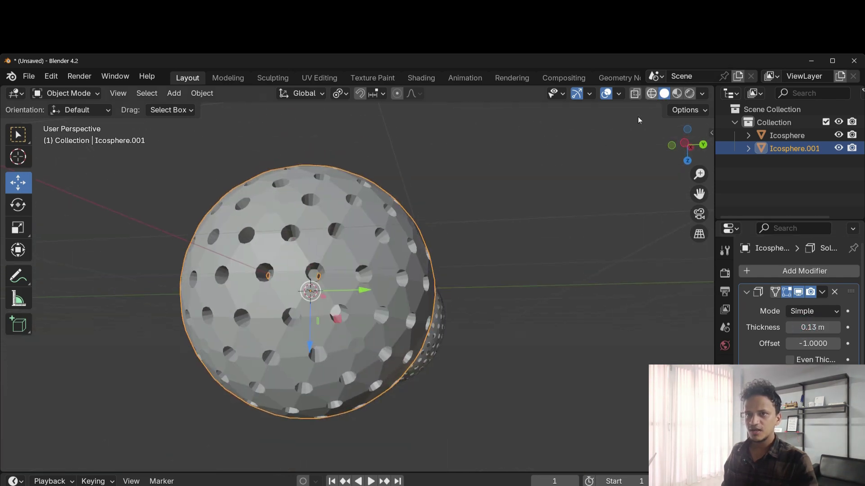
- In wireframe shading, add an ico sphere with 3 subdivisions inside the large-pored shell and scale it to about 0.83
{"action": "left_click", "coordinate": [651, 93]}
{"action": "mouse_move", "coordinate": [468, 347]}
{"action": "middle_mouse_down"}
{"action": "mouse_move", "coordinate": [385, 364]}
{"action": "mouse_move", "coordinate": [390, 344]}
{"action": "mouse_move", "coordinate": [373, 341]}
{"action": "middle_mouse_up"}
{"action": "key", "text": "shift+a"}
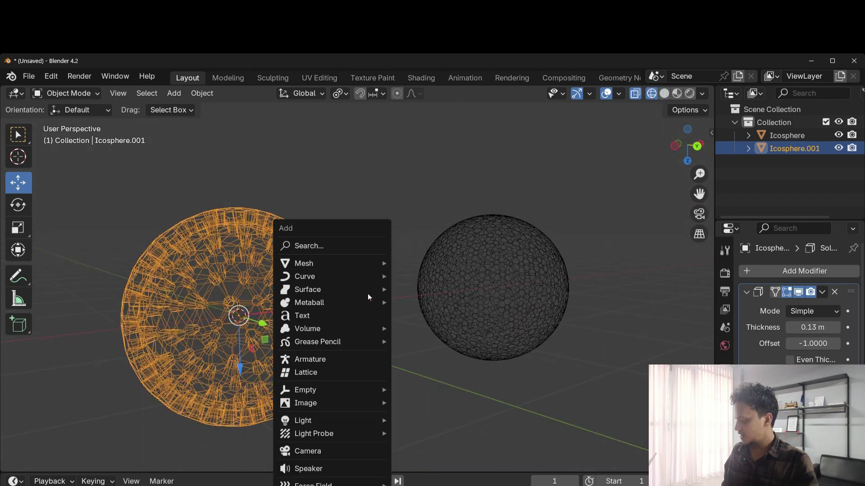
{"action": "mouse_move", "coordinate": [348, 264]}
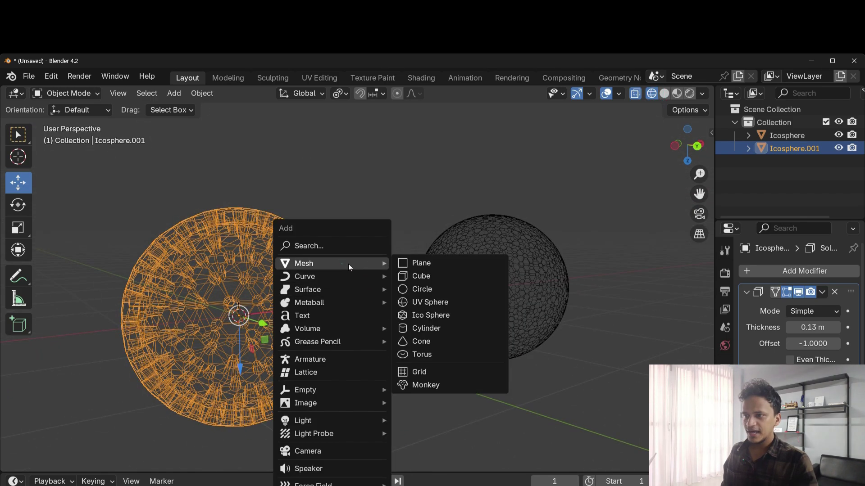
{"action": "left_click", "coordinate": [431, 318]}
{"action": "middle_click_drag", "start_coordinate": [424, 330], "coordinate": [471, 310]}
{"action": "key", "text": "s"}
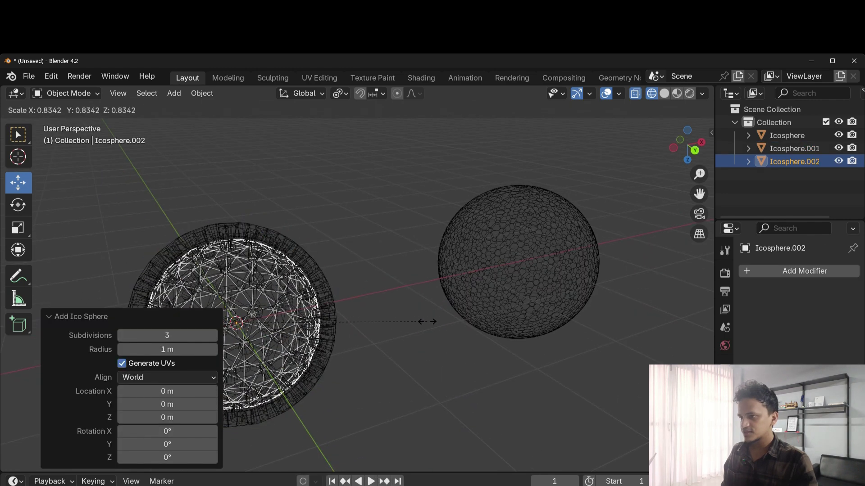
{"action": "left_click", "coordinate": [427, 322]}
- Move the new inner sphere about -1.328 m along X, give it a new blue material and switch to Material Preview shading
{"action": "middle_click_drag", "start_coordinate": [392, 347], "coordinate": [279, 315]}
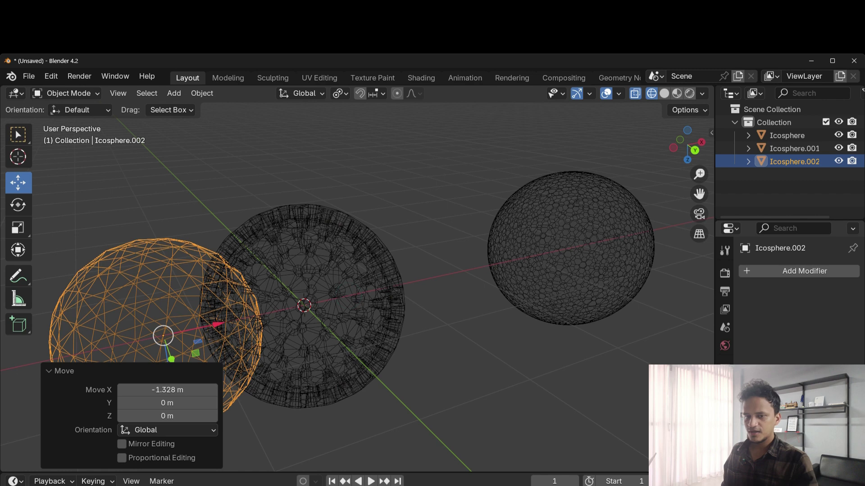
{"action": "left_click", "coordinate": [724, 482]}
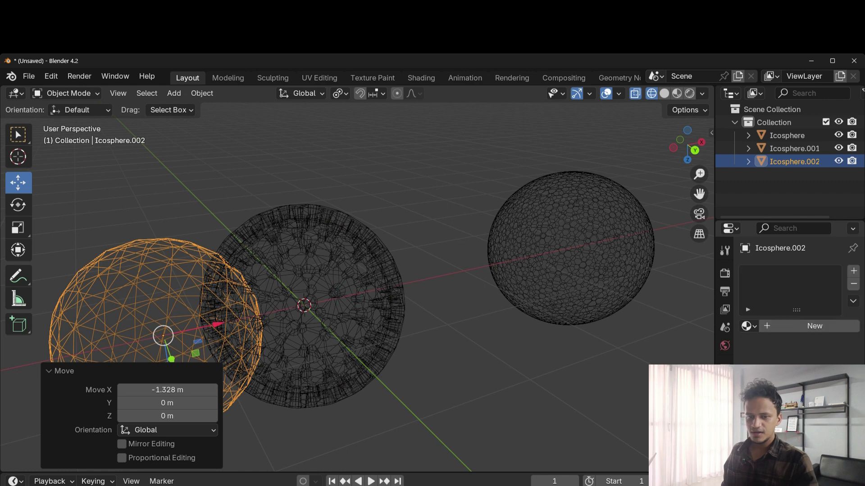
{"action": "left_click", "coordinate": [794, 330]}
{"action": "left_click", "coordinate": [810, 401]}
{"action": "left_click", "coordinate": [771, 223]}
{"action": "left_click", "coordinate": [676, 93]}
- Move the blue sphere along the X axis back inside the large-pored shell
{"action": "middle_click_drag", "start_coordinate": [615, 168], "coordinate": [271, 256]}
{"action": "right_click", "coordinate": [205, 228]}
{"action": "left_click", "coordinate": [205, 227]}
{"action": "middle_click_drag", "start_coordinate": [204, 228], "coordinate": [256, 288]}
{"action": "left_click_drag", "start_coordinate": [286, 283], "coordinate": [406, 331]}
{"action": "scroll", "coordinate": [456, 304], "scroll_direction": "down", "scroll_amount": 4}
{"action": "middle_click_drag", "start_coordinate": [455, 305], "coordinate": [493, 264]}
- Select the large-pored outer shell and assign it a new material with a yellow base color
{"action": "left_click", "coordinate": [431, 344]}
{"action": "scroll", "coordinate": [429, 345], "scroll_direction": "up", "scroll_amount": 3}
{"action": "middle_click_drag", "start_coordinate": [428, 345], "coordinate": [336, 356]}
{"action": "scroll", "coordinate": [336, 356], "scroll_direction": "up", "scroll_amount": 3}
{"action": "left_click", "coordinate": [336, 356]}
{"action": "scroll", "coordinate": [356, 322], "scroll_direction": "down", "scroll_amount": 3}
{"action": "middle_click_drag", "start_coordinate": [355, 323], "coordinate": [319, 295]}
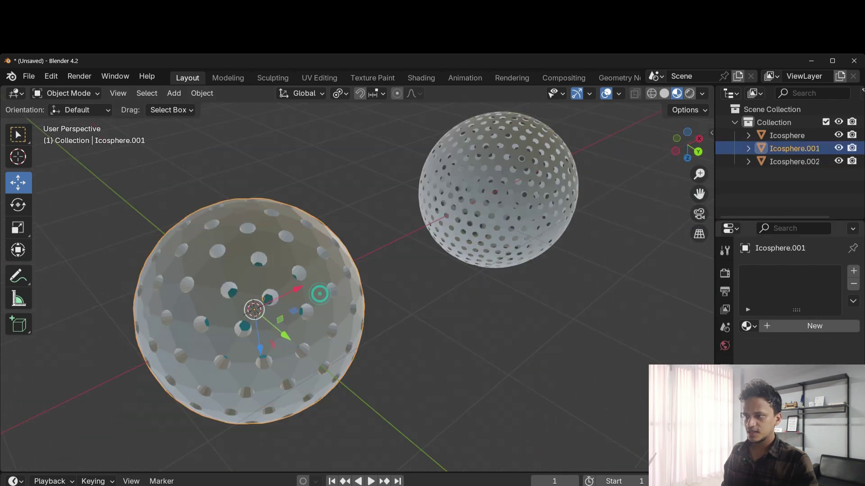
{"action": "left_click", "coordinate": [813, 326]}
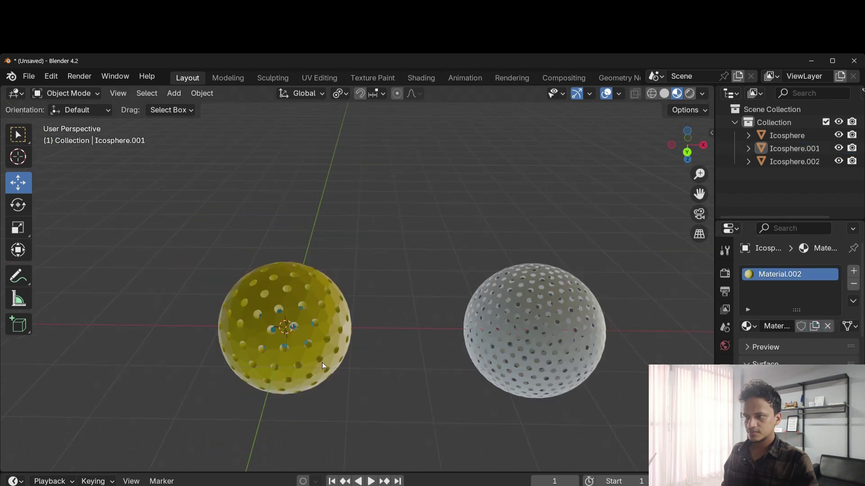
- In wireframe shading, select the yellow shell with its inner sphere, duplicate both and move the copies along negative X beside the originals
{"action": "middle_click_drag", "start_coordinate": [323, 363], "coordinate": [358, 145]}
{"action": "scroll", "coordinate": [357, 144], "scroll_direction": "up", "scroll_amount": 3}
{"action": "left_click", "coordinate": [651, 93]}
{"action": "left_click_drag", "start_coordinate": [363, 195], "coordinate": [528, 365]}
{"action": "key", "text": "shift+d"}
{"action": "left_click", "coordinate": [498, 257]}
{"action": "left_click_drag", "start_coordinate": [485, 274], "coordinate": [250, 334]}
{"action": "middle_click_drag", "start_coordinate": [311, 311], "coordinate": [527, 243], "text": "shift"}
- Add a 2 m cube and move it over one corner section of the duplicated particle, including about -0.888 m along Z
{"action": "key", "text": "shift+a"}
{"action": "left_click", "coordinate": [398, 175]}
{"action": "key", "text": "shift+a"}
{"action": "mouse_move", "coordinate": [398, 174]}
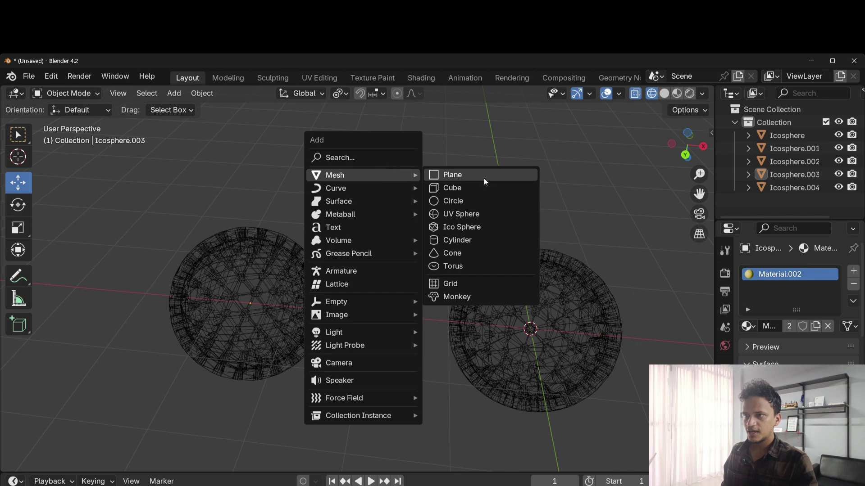
{"action": "left_click", "coordinate": [452, 188]}
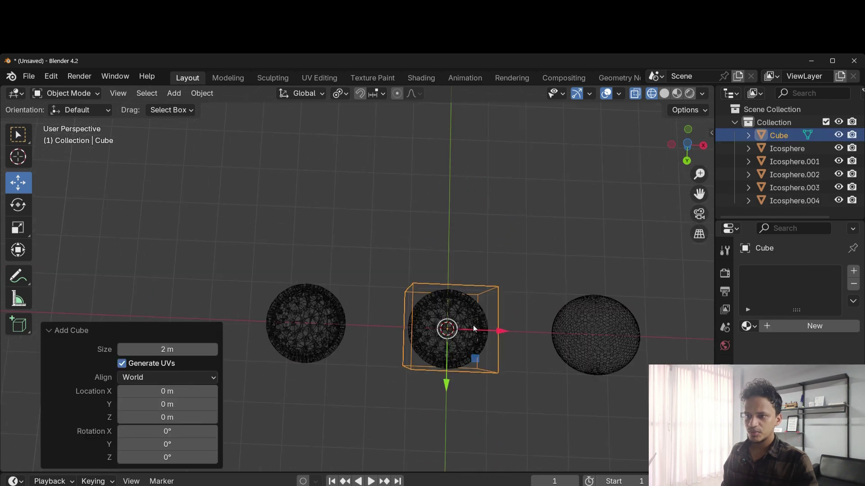
{"action": "left_click_drag", "start_coordinate": [494, 330], "coordinate": [385, 329]}
{"action": "left_click_drag", "start_coordinate": [340, 380], "coordinate": [334, 416]}
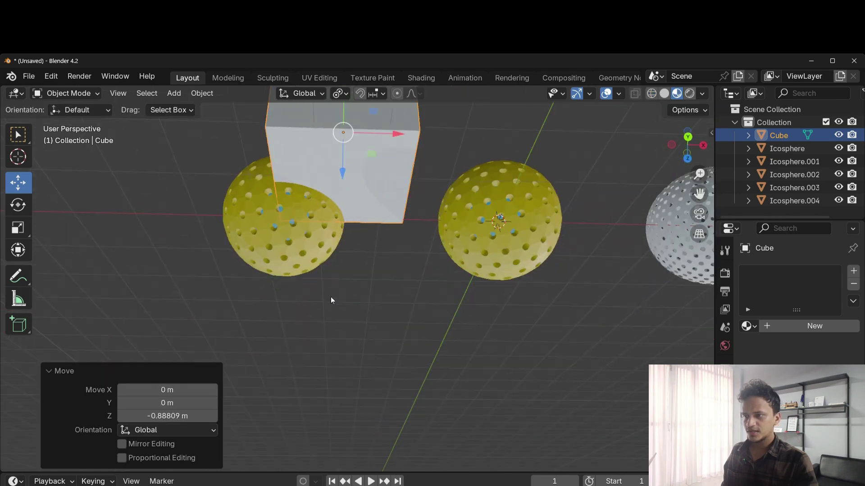
- Select the duplicated yellow shell, widen the modifier settings area and apply the shell's Solidify modifier
{"action": "mouse_move", "coordinate": [328, 296]}
{"action": "middle_mouse_down"}
{"action": "mouse_move", "coordinate": [260, 324]}
{"action": "mouse_move", "coordinate": [403, 368]}
{"action": "mouse_move", "coordinate": [440, 309]}
{"action": "mouse_move", "coordinate": [392, 351]}
{"action": "mouse_move", "coordinate": [418, 371]}
{"action": "mouse_move", "coordinate": [331, 320]}
{"action": "mouse_move", "coordinate": [253, 227]}
{"action": "mouse_move", "coordinate": [358, 297]}
{"action": "mouse_move", "coordinate": [295, 336]}
{"action": "middle_mouse_up"}
{"action": "scroll", "coordinate": [299, 311], "scroll_direction": "up", "scroll_amount": 4}
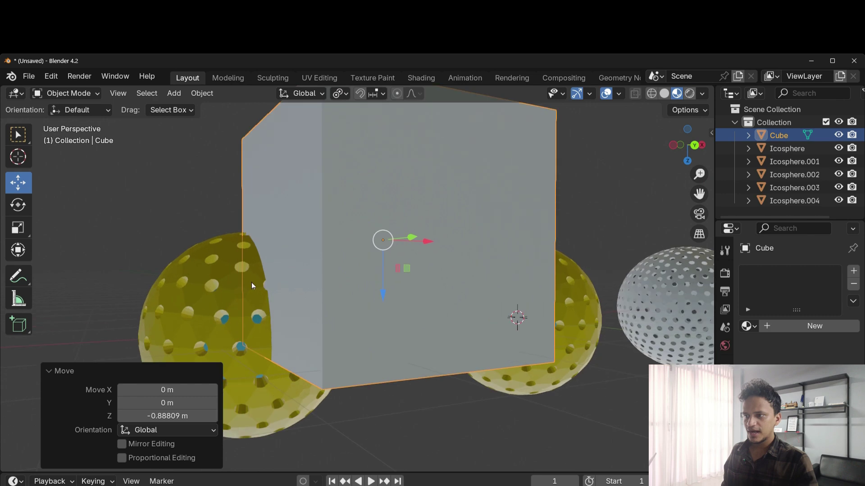
{"action": "left_click", "coordinate": [251, 282]}
{"action": "left_click", "coordinate": [724, 408]}
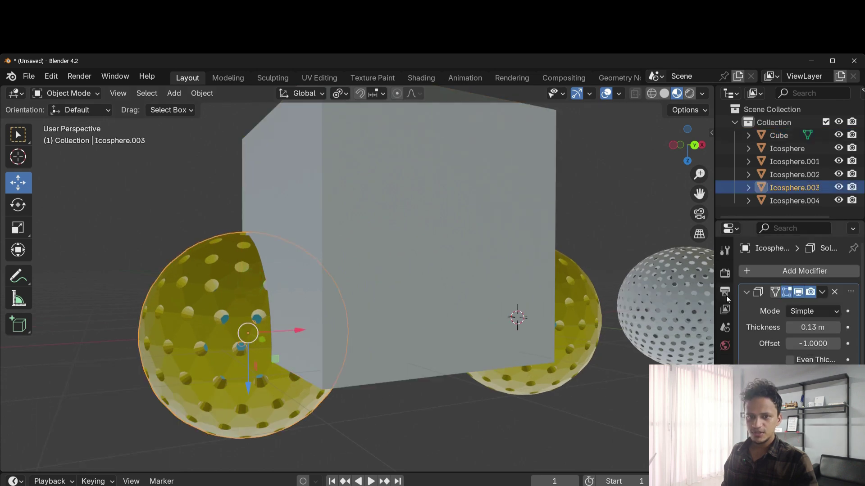
{"action": "left_click_drag", "start_coordinate": [715, 293], "coordinate": [628, 298]}
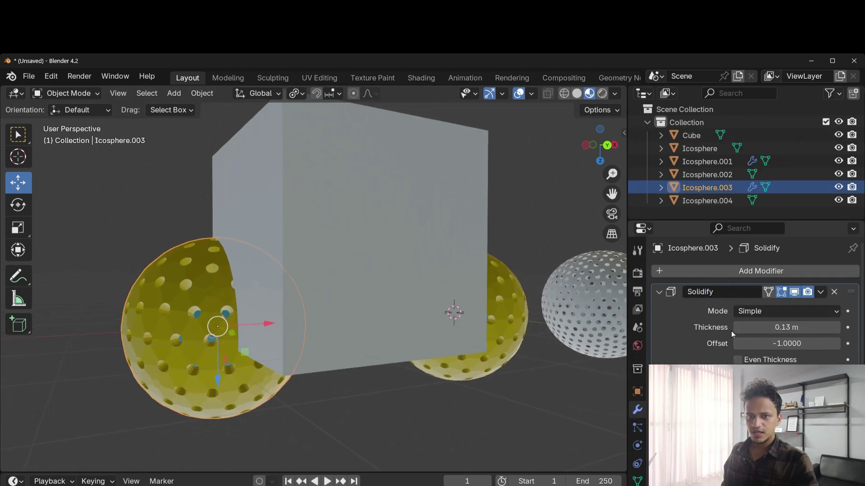
{"action": "left_click", "coordinate": [820, 292]}
{"action": "left_click", "coordinate": [762, 305]}
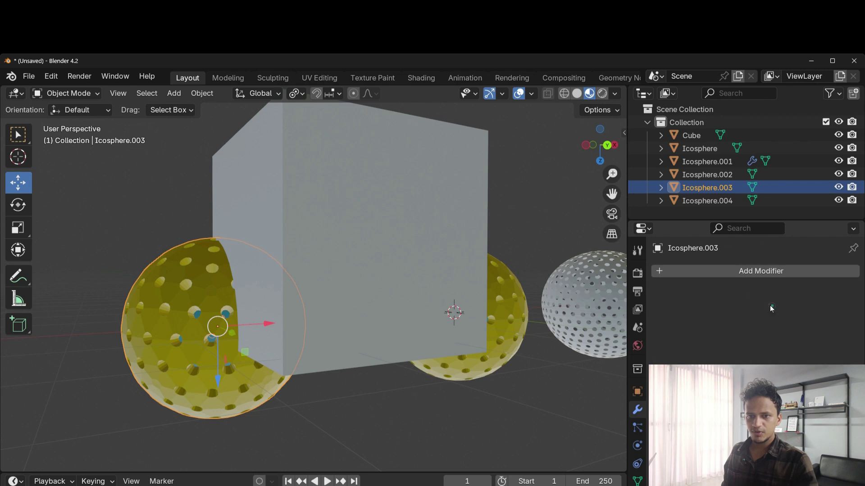
- Add a Boolean modifier set to Difference with Cube as the object to the duplicated shell, and apply it
{"action": "left_click", "coordinate": [739, 274]}
{"action": "mouse_move", "coordinate": [677, 323]}
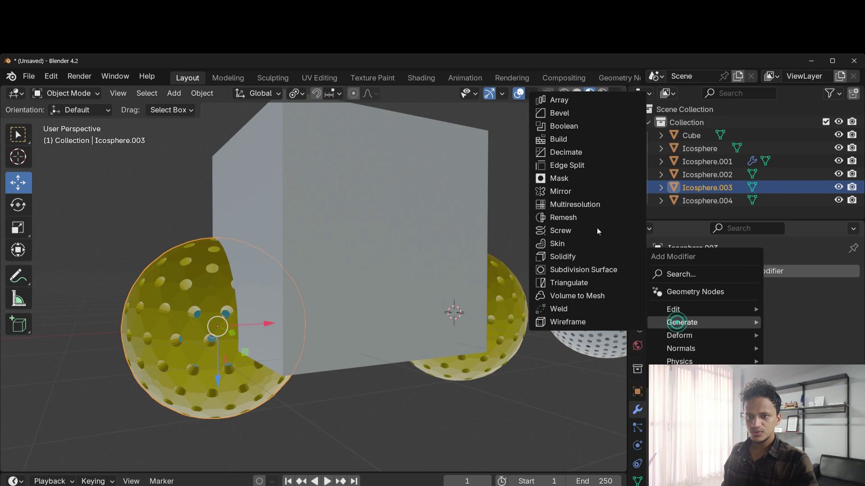
{"action": "left_click", "coordinate": [575, 125]}
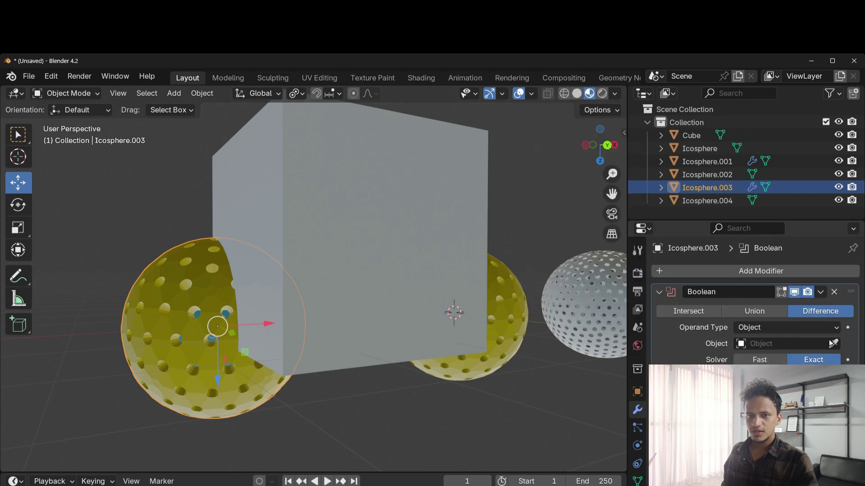
{"action": "left_click", "coordinate": [421, 184]}
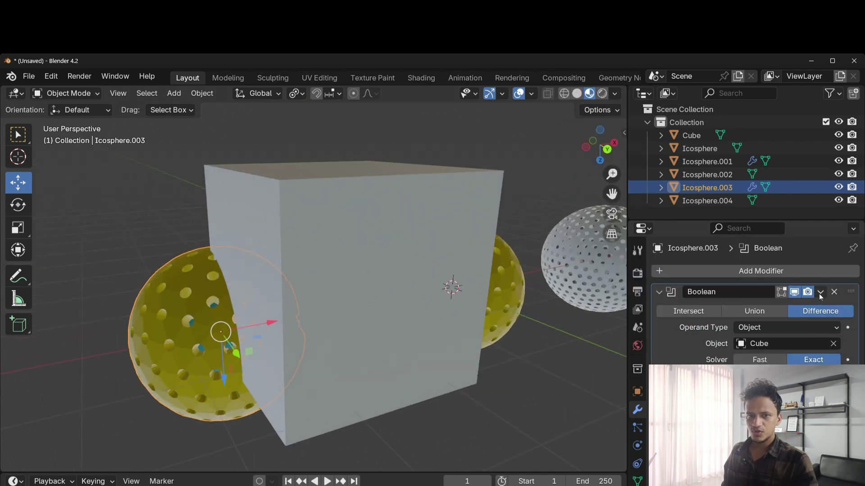
{"action": "left_click", "coordinate": [820, 293]}
{"action": "left_click", "coordinate": [780, 304]}
- Select the duplicated blue inner sphere through a pore, add a Boolean Difference modifier with Cube as the object, and apply it
{"action": "scroll", "coordinate": [385, 352], "scroll_direction": "down", "scroll_amount": 4}
{"action": "left_click", "coordinate": [344, 295]}
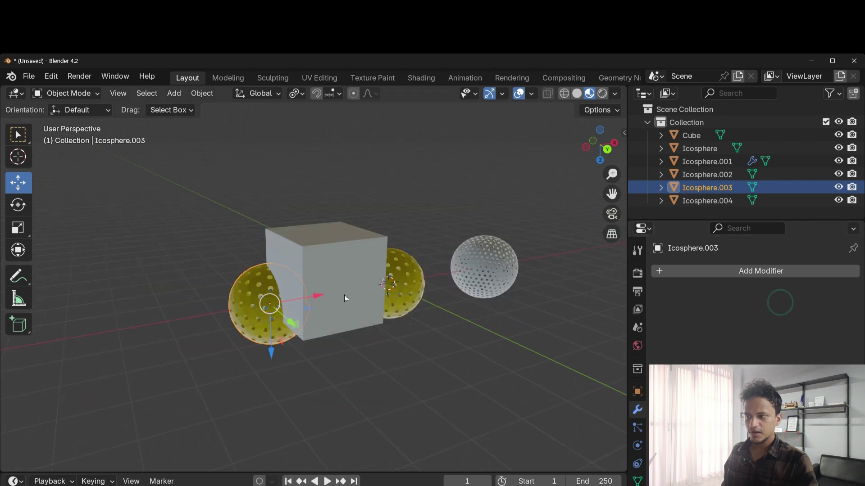
{"action": "scroll", "coordinate": [270, 306], "scroll_direction": "up", "scroll_amount": 6}
{"action": "left_click", "coordinate": [194, 372]}
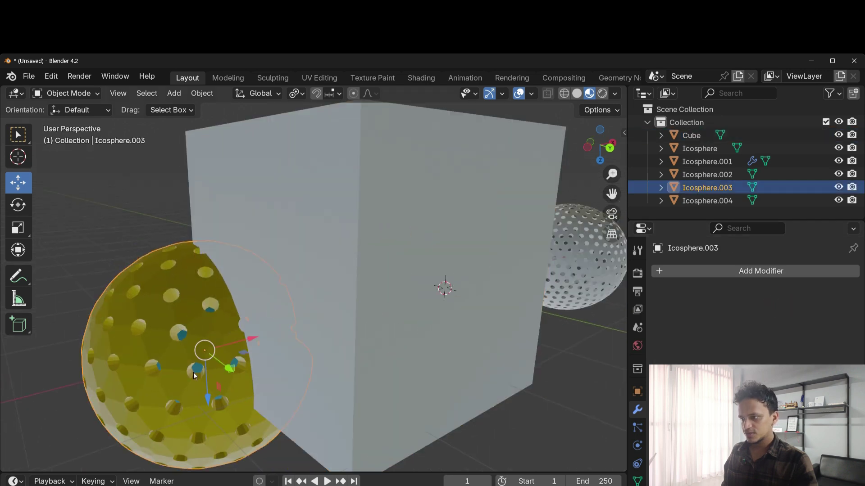
{"action": "middle_click_drag", "start_coordinate": [277, 376], "coordinate": [303, 350]}
{"action": "scroll", "coordinate": [157, 379], "scroll_direction": "up", "scroll_amount": 3}
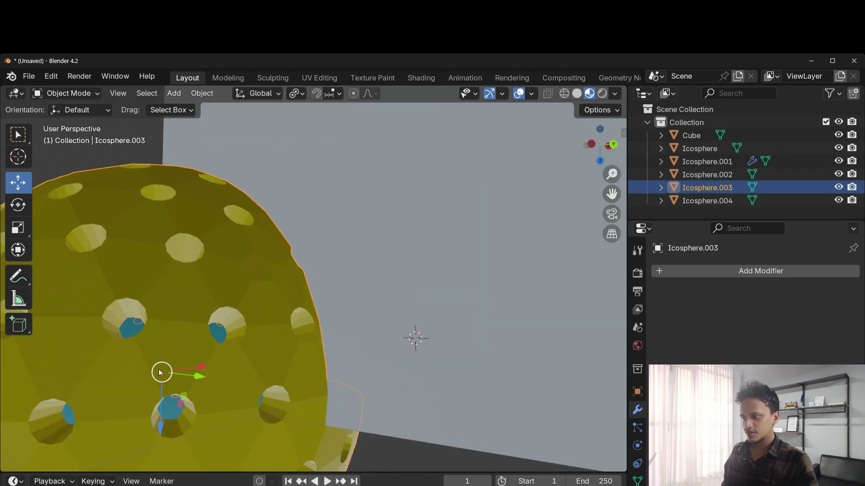
{"action": "left_click", "coordinate": [167, 409]}
{"action": "scroll", "coordinate": [248, 277], "scroll_direction": "down", "scroll_amount": 6}
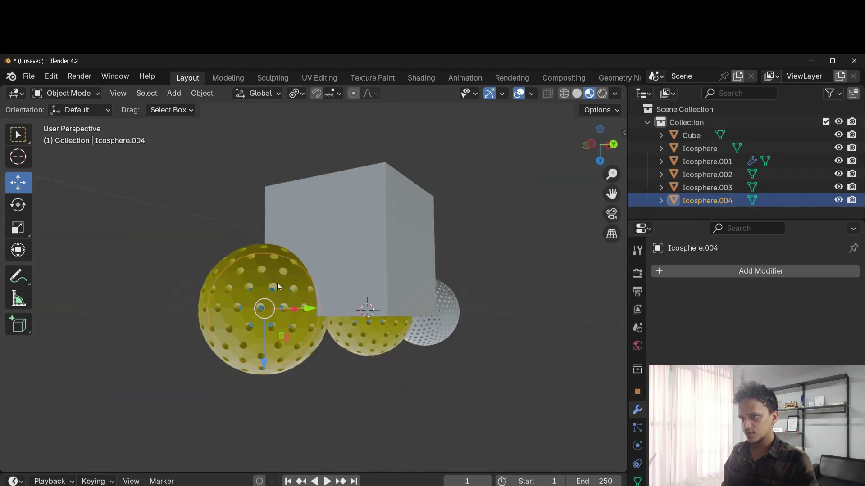
{"action": "middle_click_drag", "start_coordinate": [388, 379], "coordinate": [322, 400]}
{"action": "left_click", "coordinate": [749, 272]}
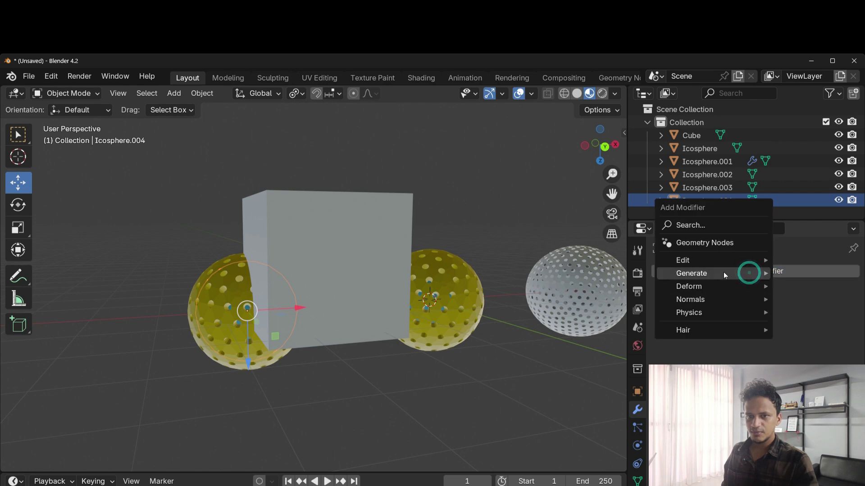
{"action": "mouse_move", "coordinate": [723, 272]}
{"action": "left_click", "coordinate": [574, 299]}
{"action": "left_click", "coordinate": [833, 344]}
{"action": "left_click", "coordinate": [322, 211]}
{"action": "middle_click_drag", "start_coordinate": [323, 211], "coordinate": [322, 221]}
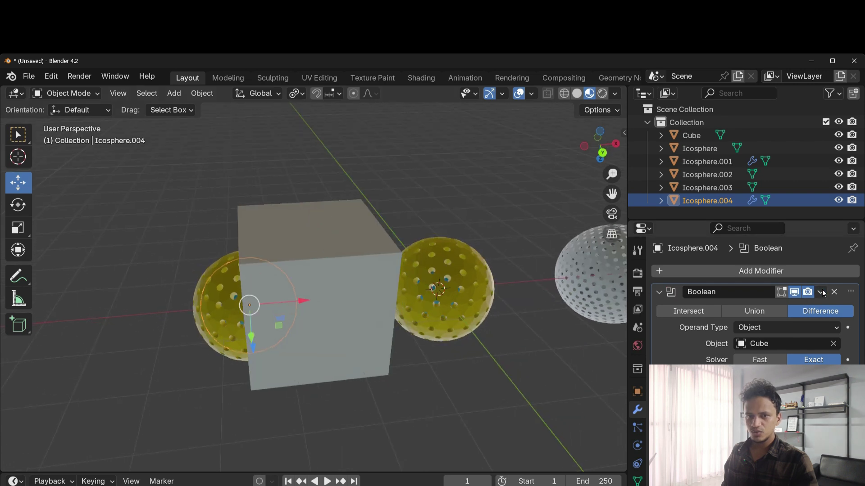
{"action": "left_click", "coordinate": [820, 292]}
{"action": "left_click", "coordinate": [768, 304]}
- Delete the cutting cube and examine the cutaway particle beside the two whole spheres
{"action": "left_click", "coordinate": [310, 317]}
{"action": "key", "text": "x"}
{"action": "left_click", "coordinate": [286, 313]}
{"action": "middle_click_drag", "start_coordinate": [292, 319], "coordinate": [382, 323]}
{"action": "scroll", "coordinate": [388, 362], "scroll_direction": "up", "scroll_amount": 3}
{"action": "scroll", "coordinate": [382, 323], "scroll_direction": "up", "scroll_amount": 3}
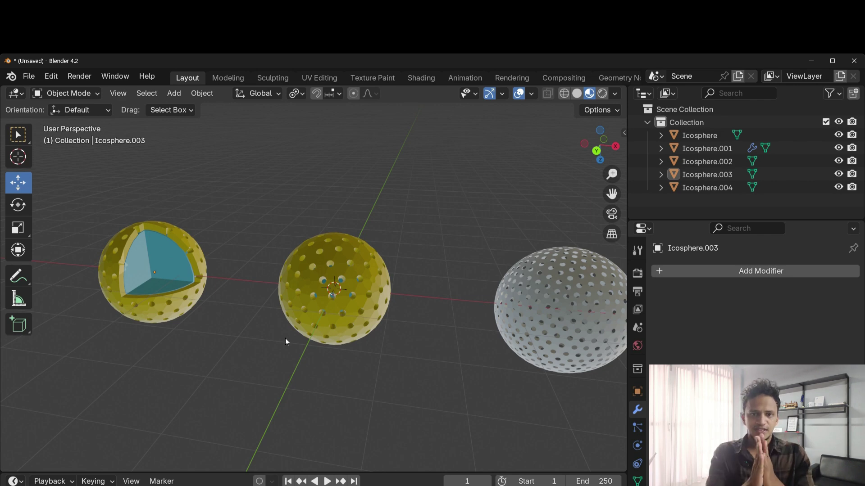